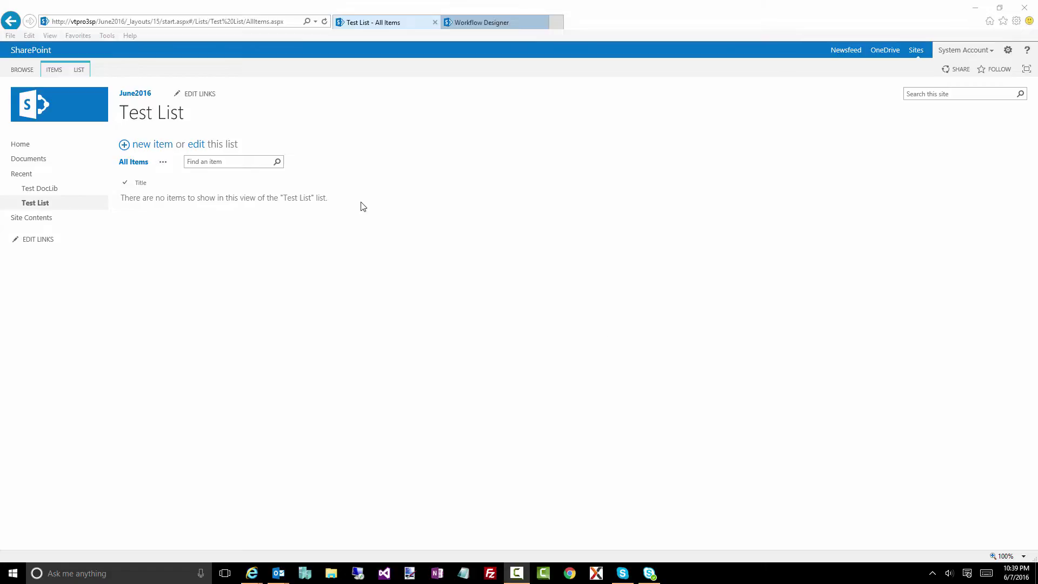
Create a new Nintex workflow for Test List from the Blank template.
click(79, 69)
click(602, 115)
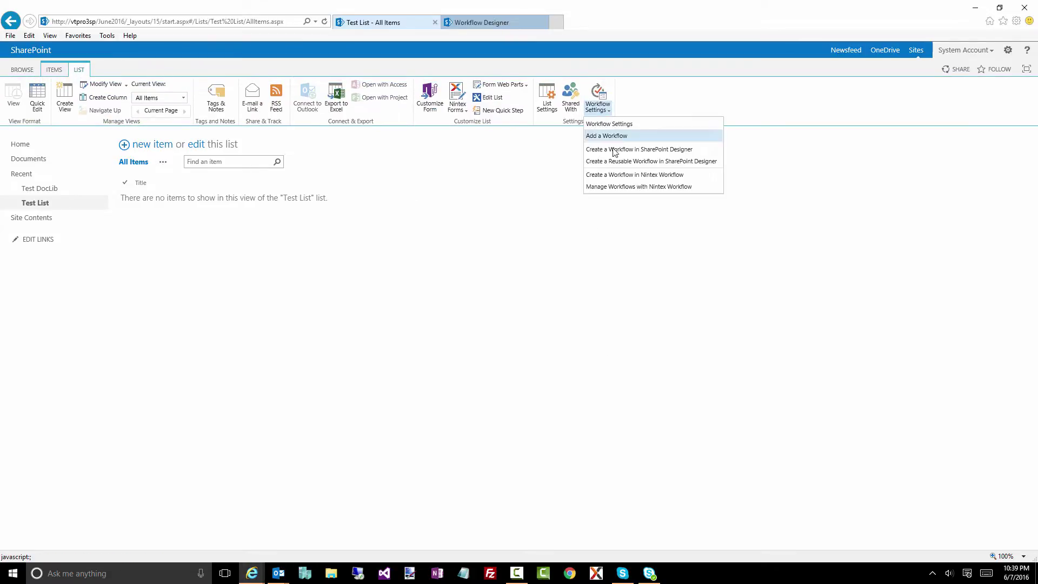
click(619, 175)
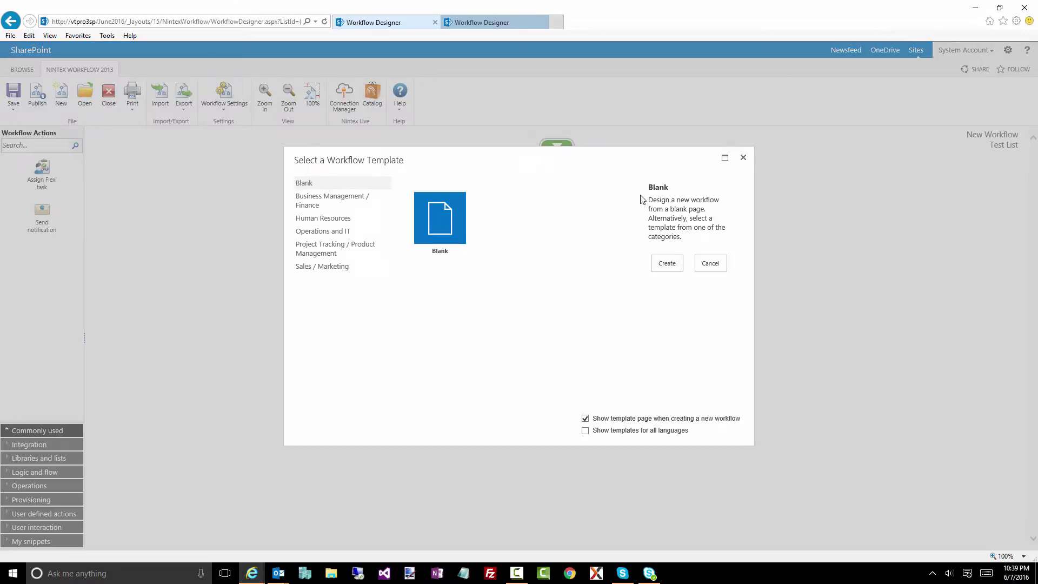
click(674, 267)
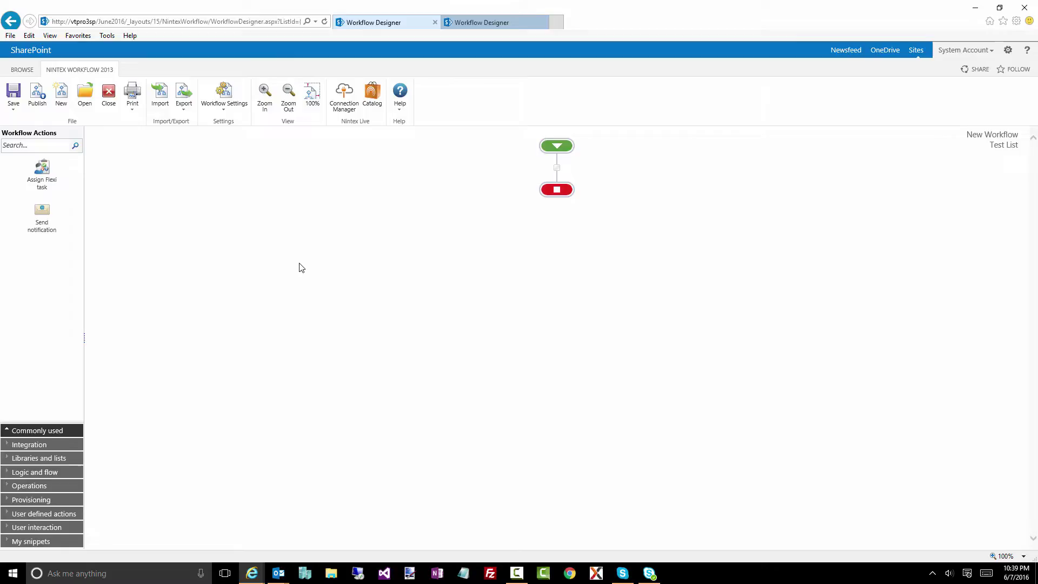
click(225, 110)
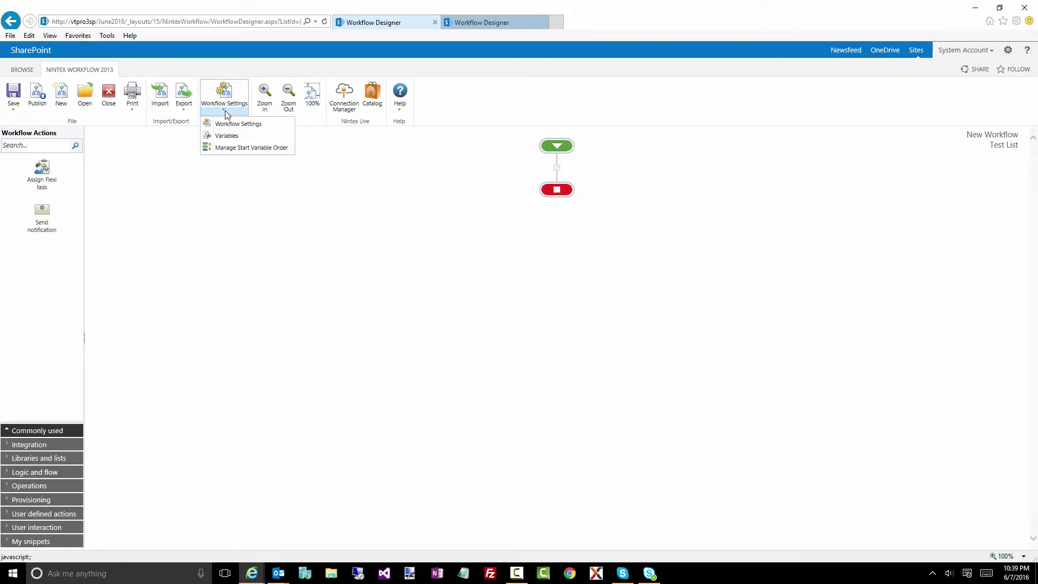
Open the Workflow Variables manager and begin a new variable.
click(234, 138)
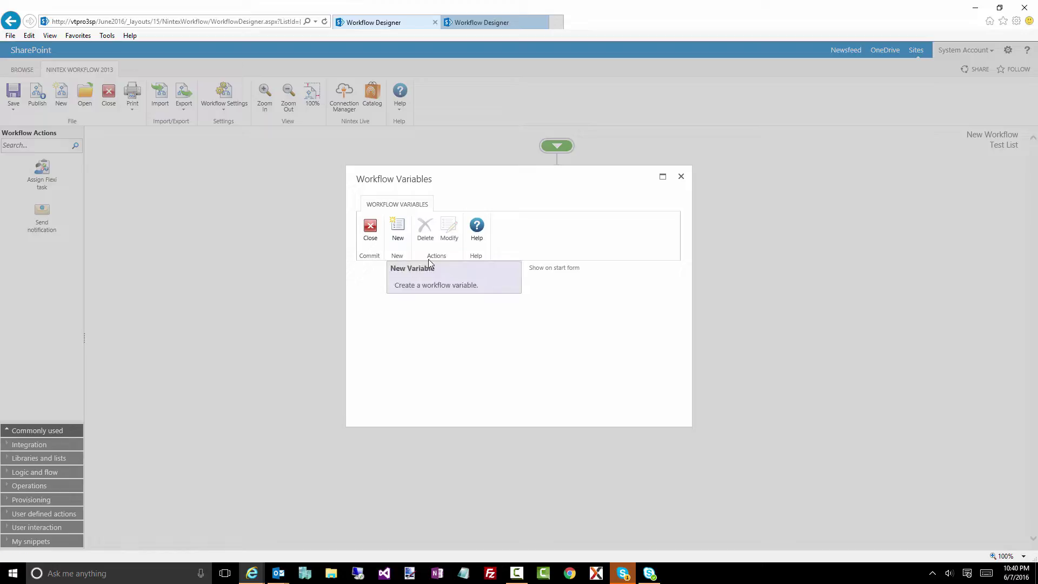
click(398, 238)
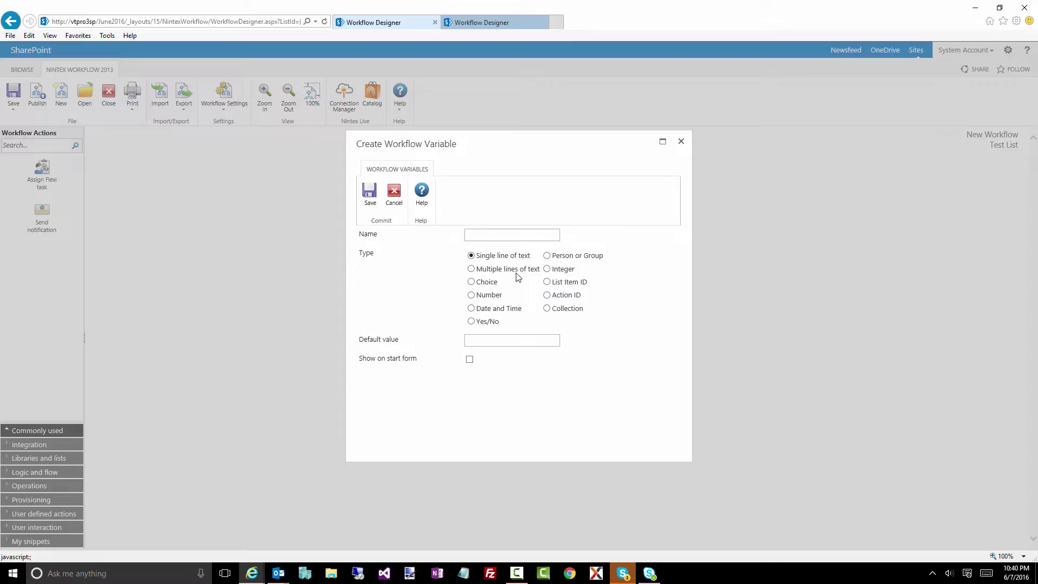
Try the Choice type, then make the variable a Number with default value 0.
click(493, 283)
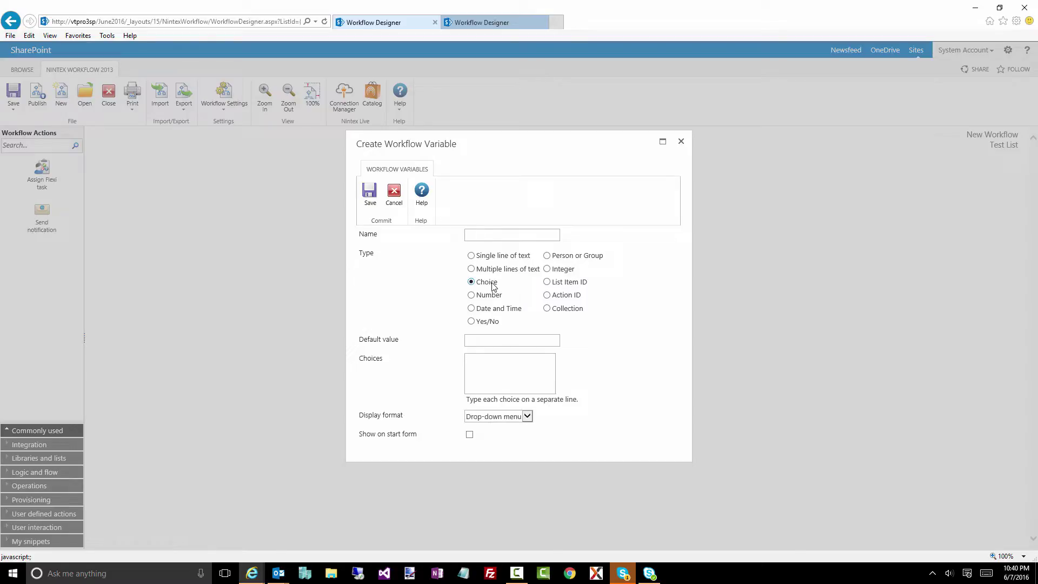
click(477, 341)
click(485, 359)
click(489, 296)
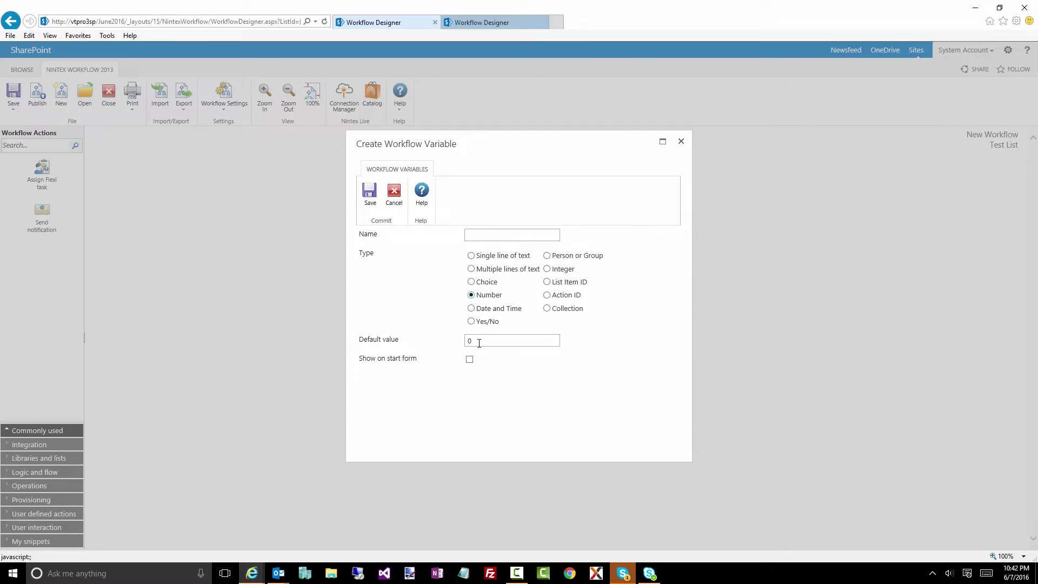
Toggle the type to Date and Time and back to Number, then cancel the variable.
click(478, 310)
click(479, 296)
drag(426, 361, 358, 361)
click(380, 391)
click(392, 195)
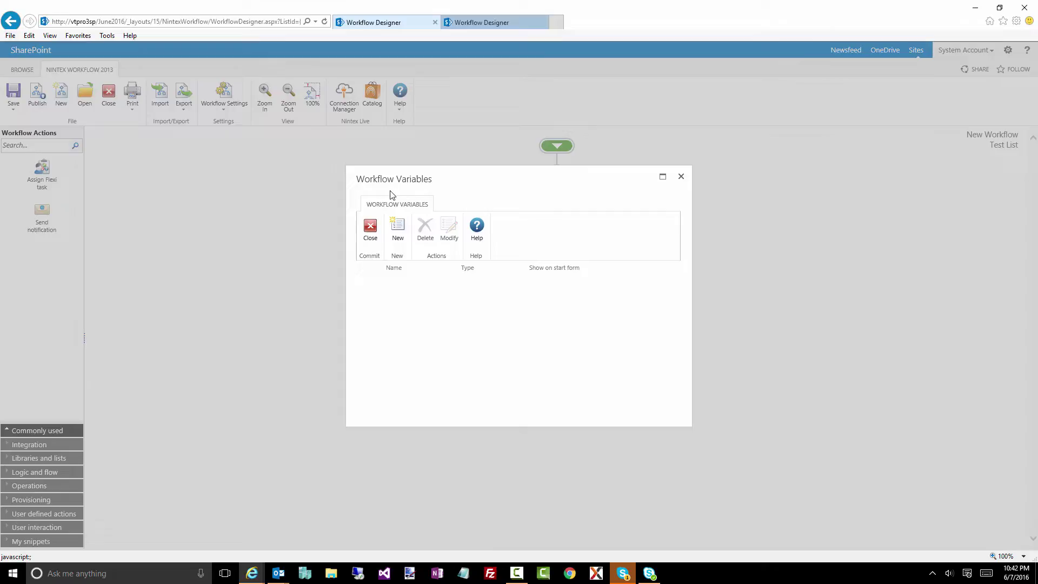
Find the 'query list' action and drop Query list between the workflow's start and end.
click(371, 227)
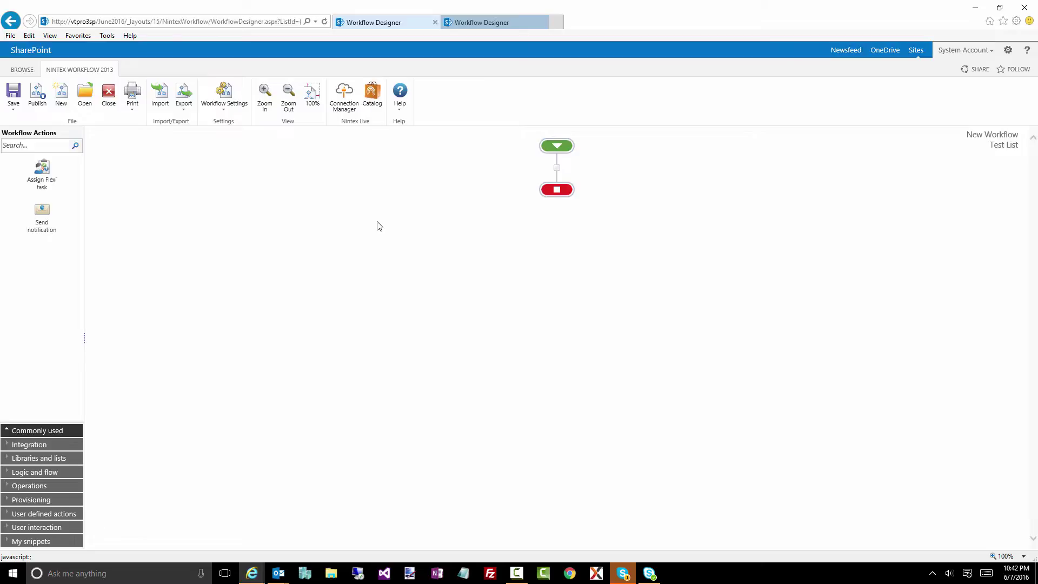
click(53, 144)
text(query)
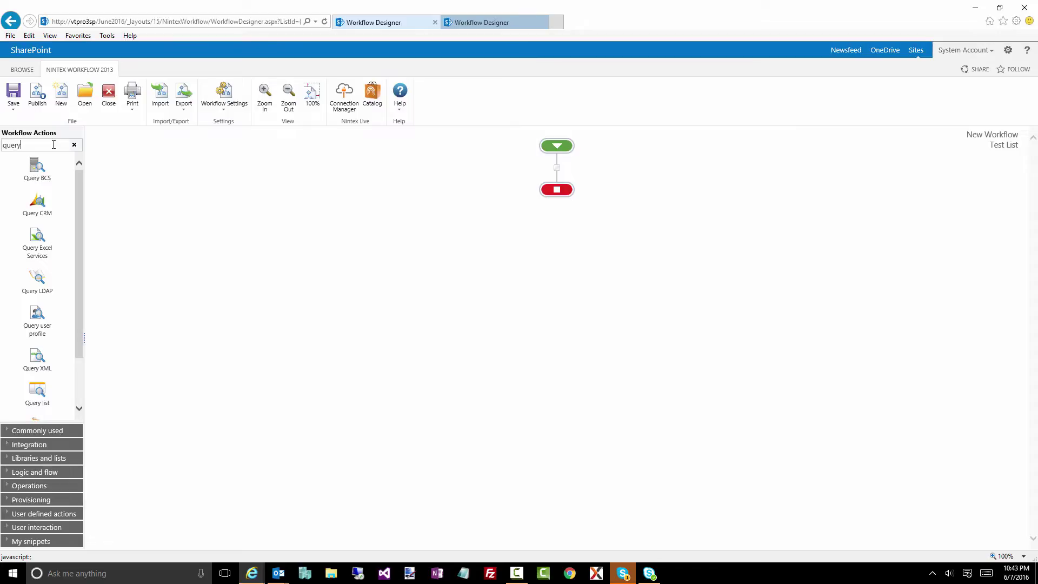
text( list)
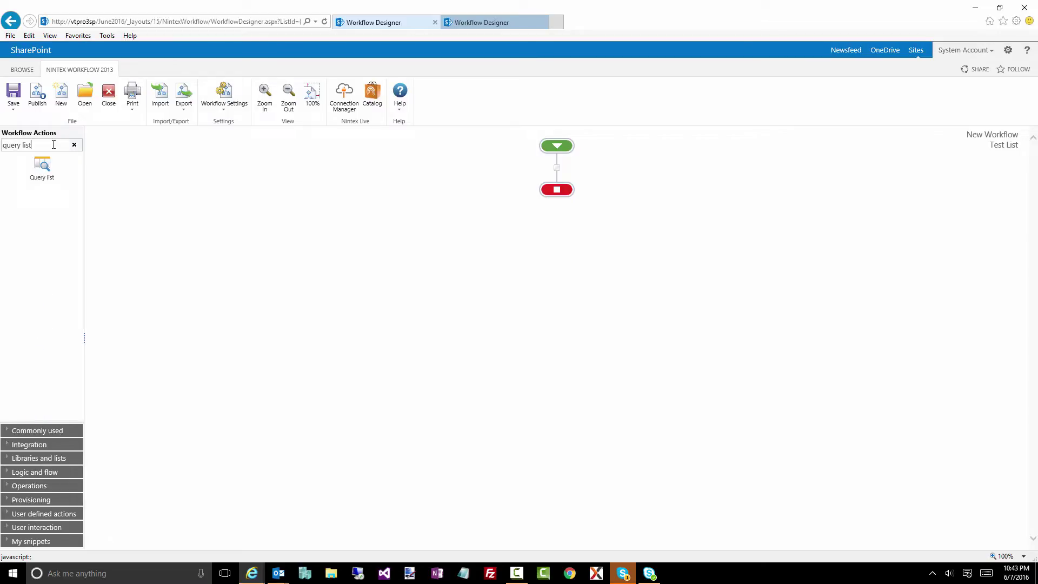
drag(42, 165, 557, 169)
drag(58, 163, 558, 169)
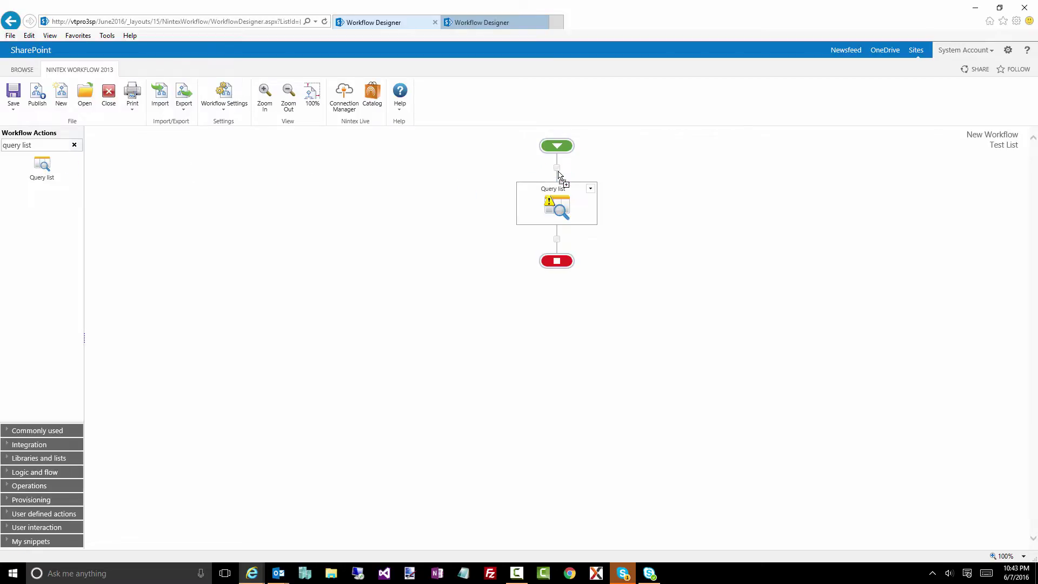
Add the ID field from Documents to Query list's outputs, with only a blank storage option.
double_click(562, 209)
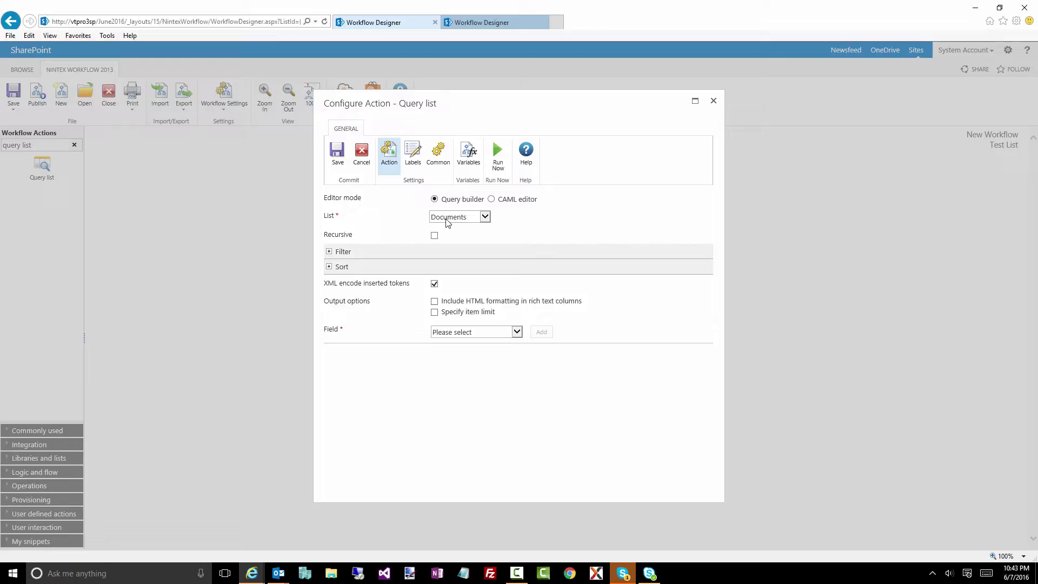
click(442, 333)
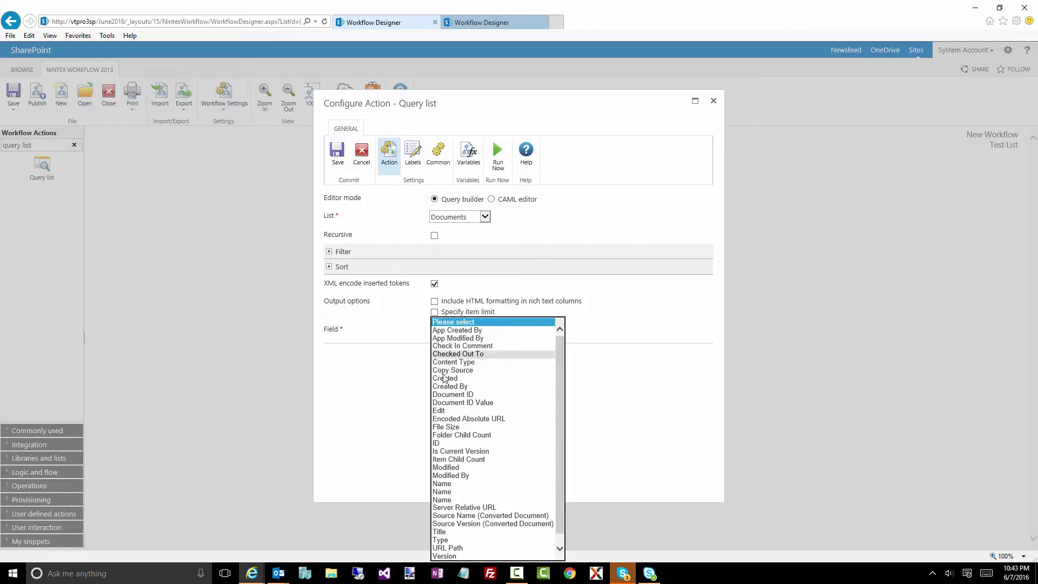
click(443, 442)
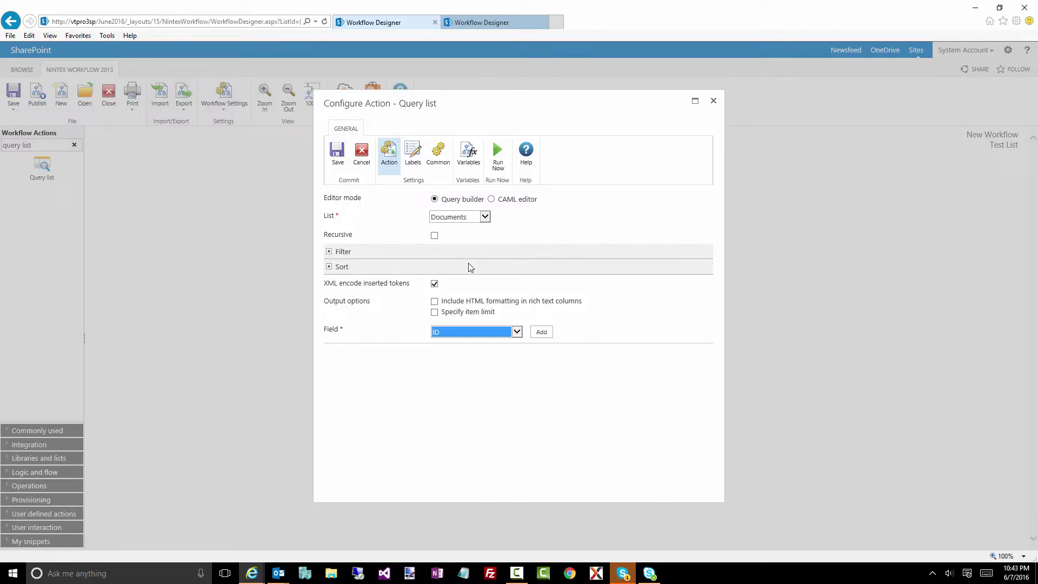
click(539, 332)
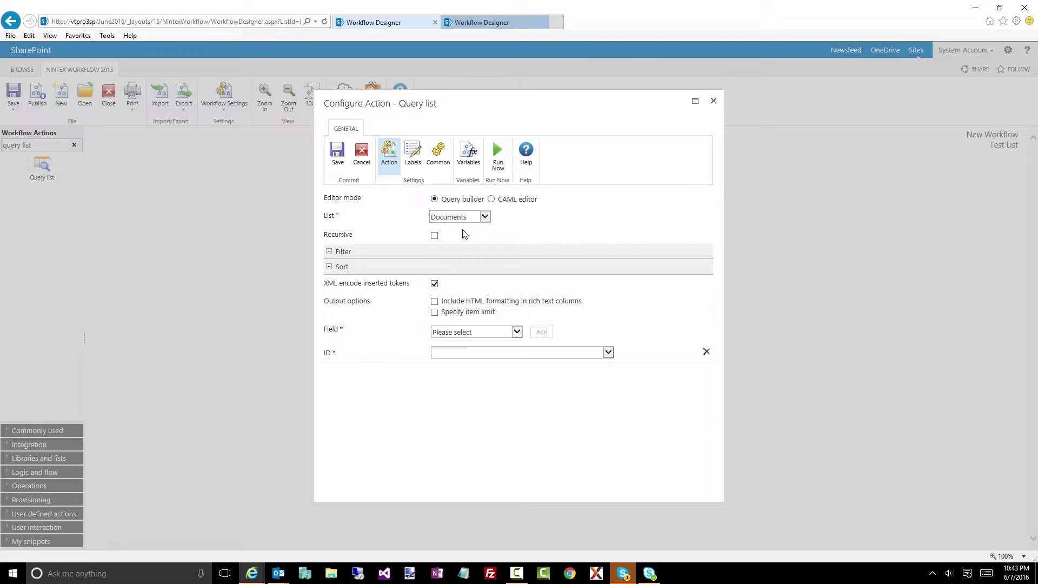
click(455, 355)
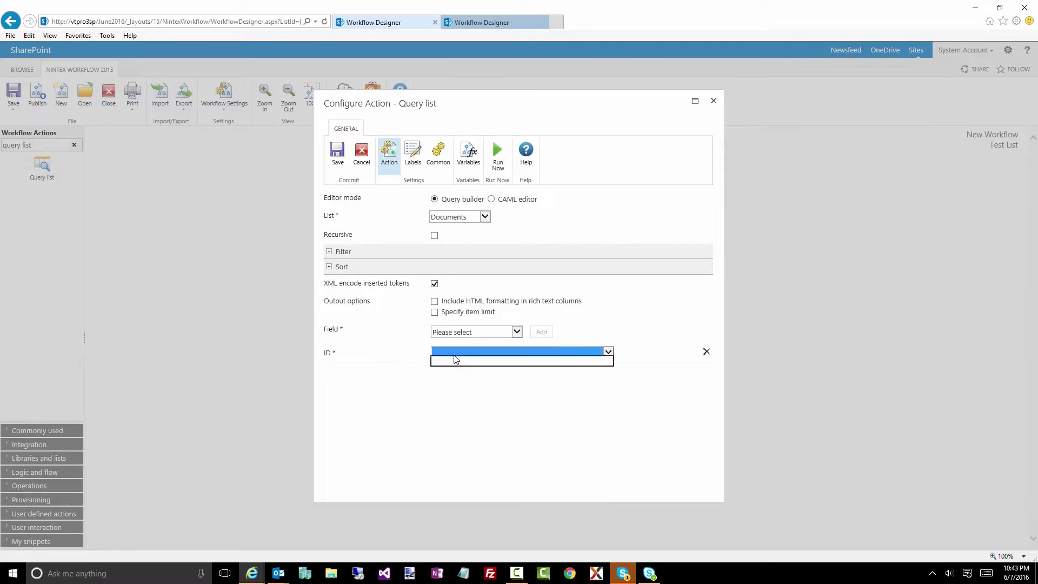
click(456, 361)
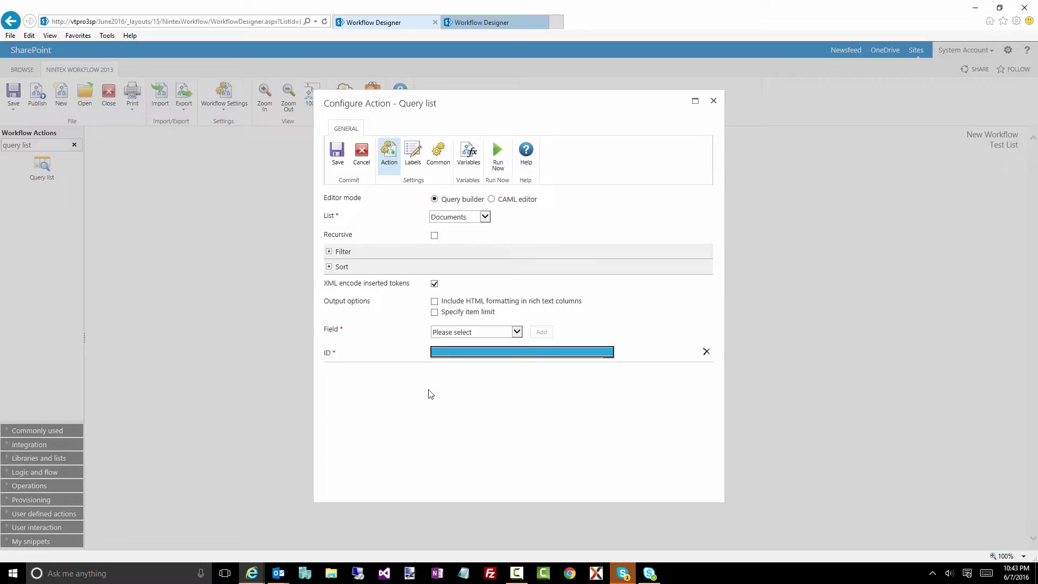
click(407, 367)
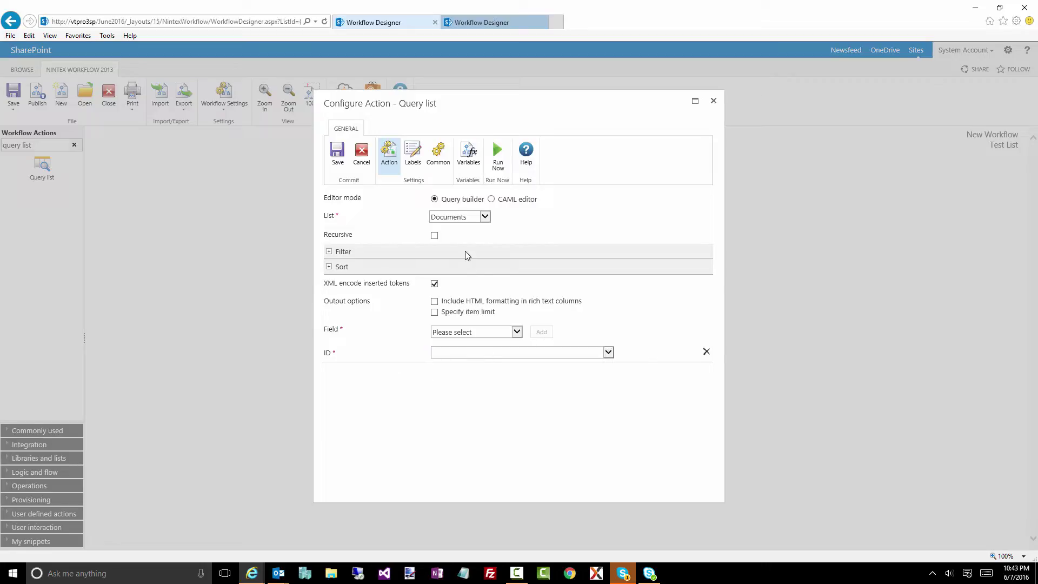
Create and save a Collection variable named collDocumentIDs.
click(468, 158)
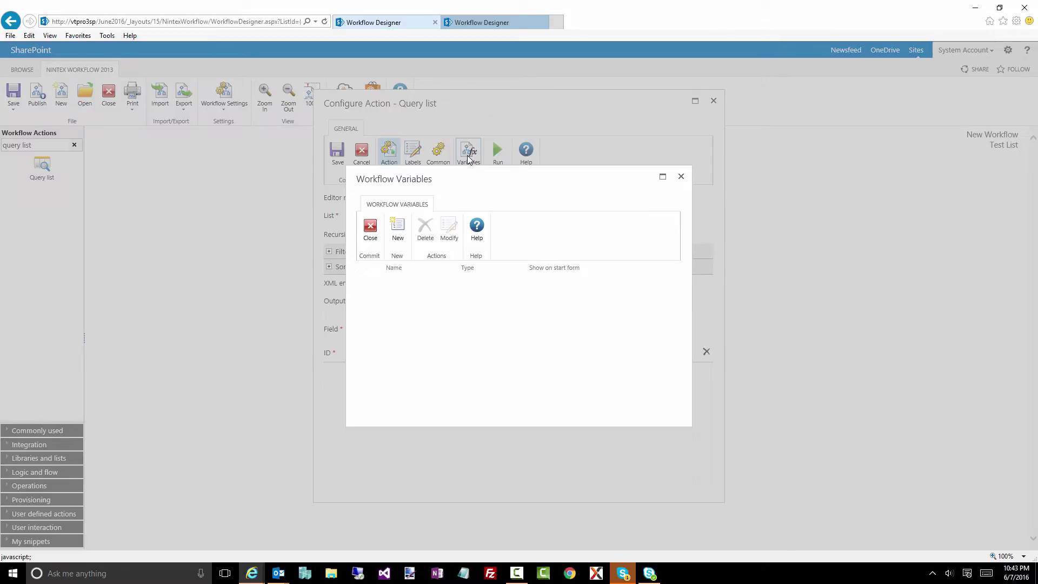
click(400, 232)
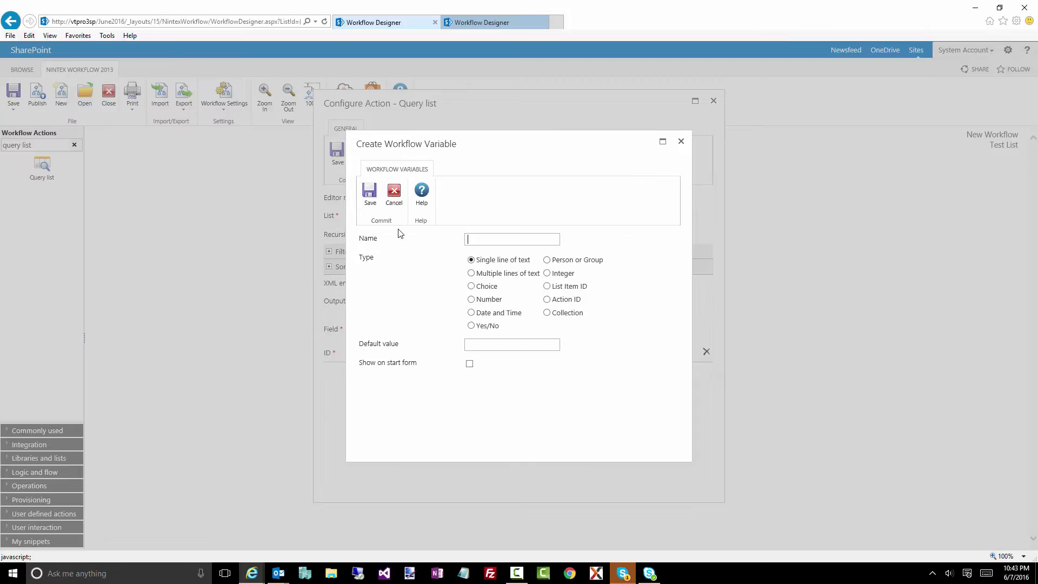
click(546, 308)
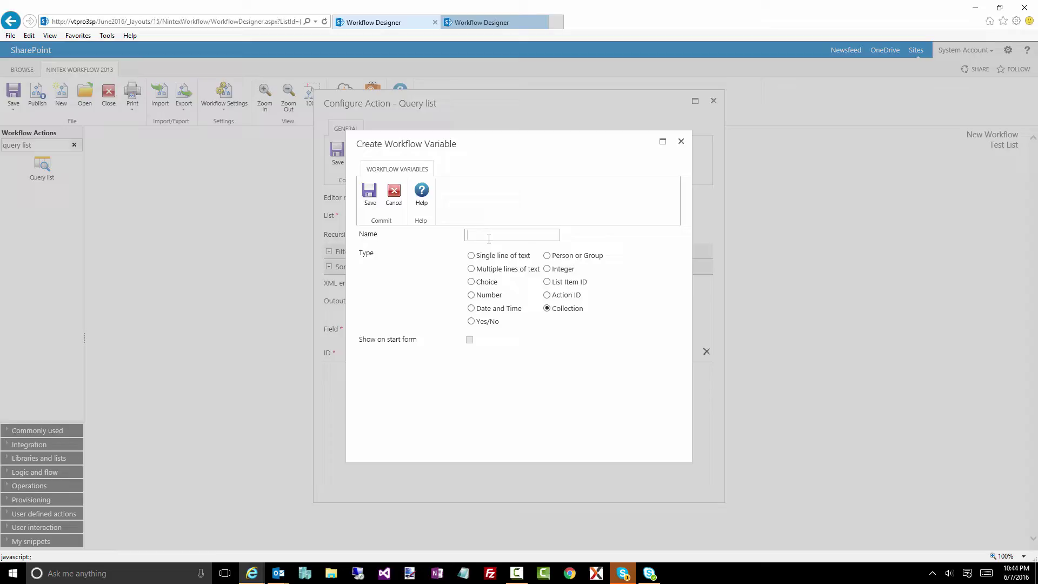
text(collDocumentIDs)
click(370, 193)
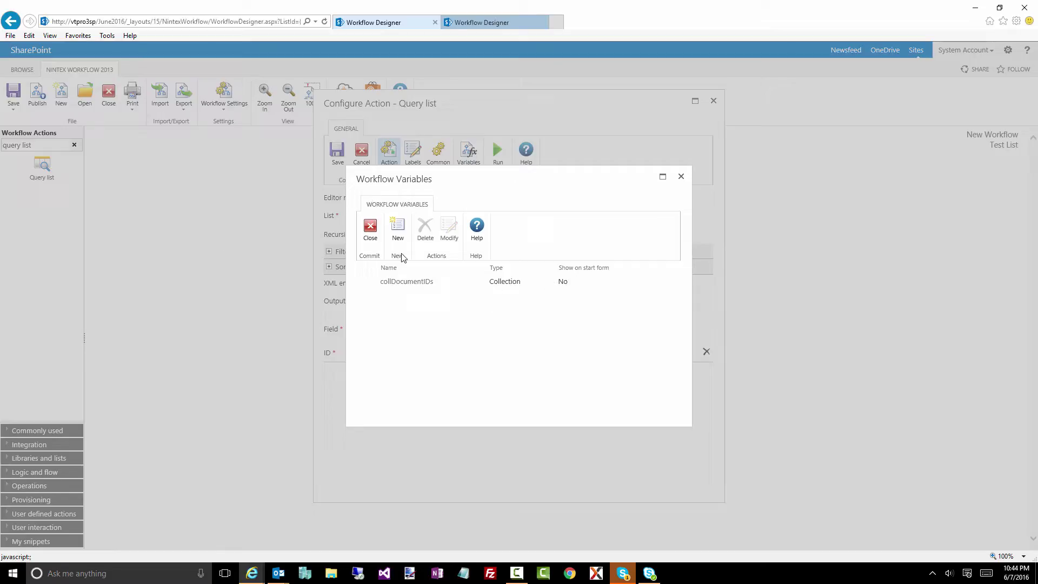
Store Query list's ID output in collDocumentIDs, save the action, and clear the search box.
click(370, 229)
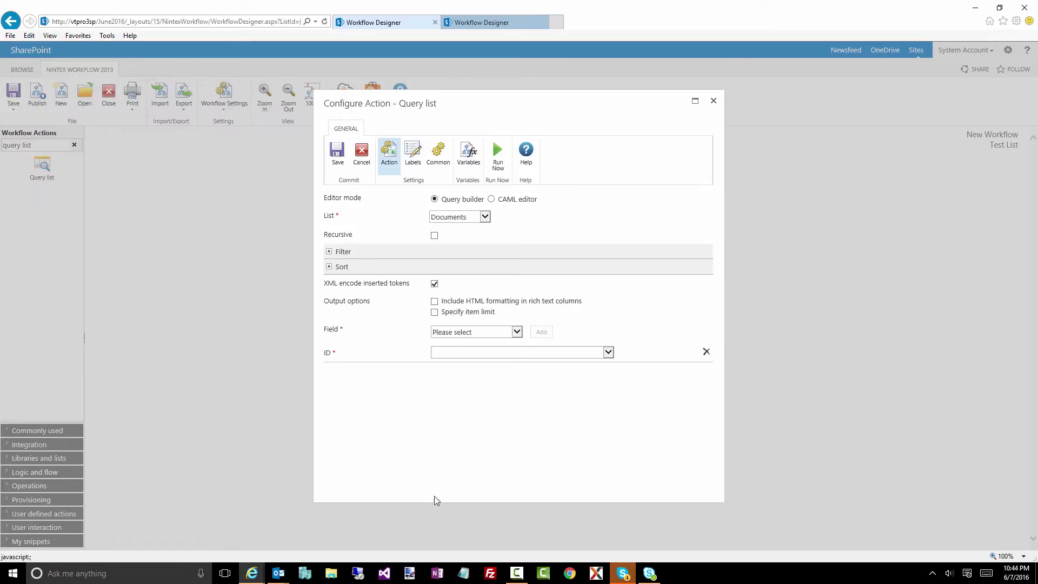
click(448, 354)
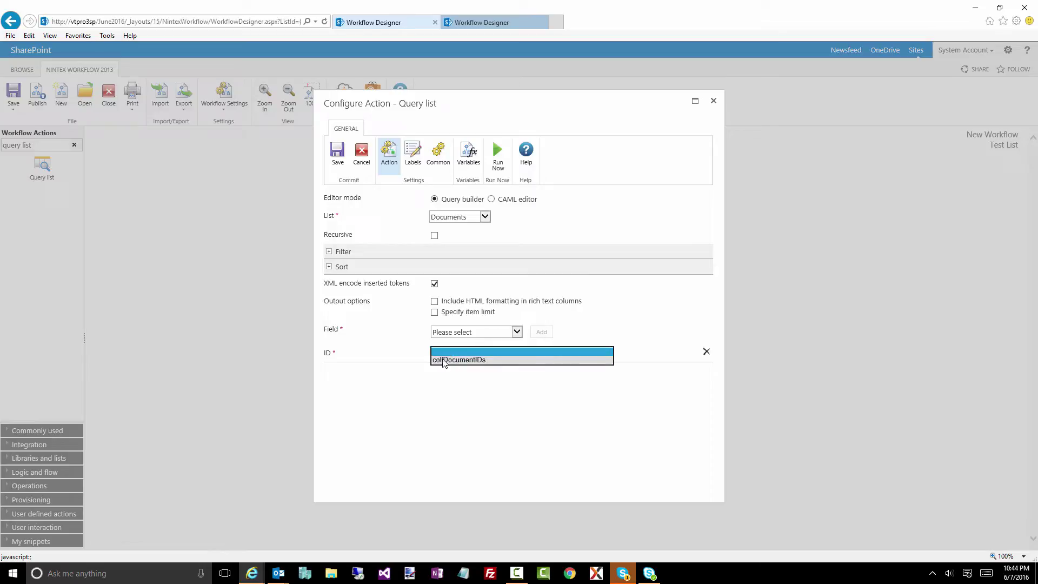
click(449, 359)
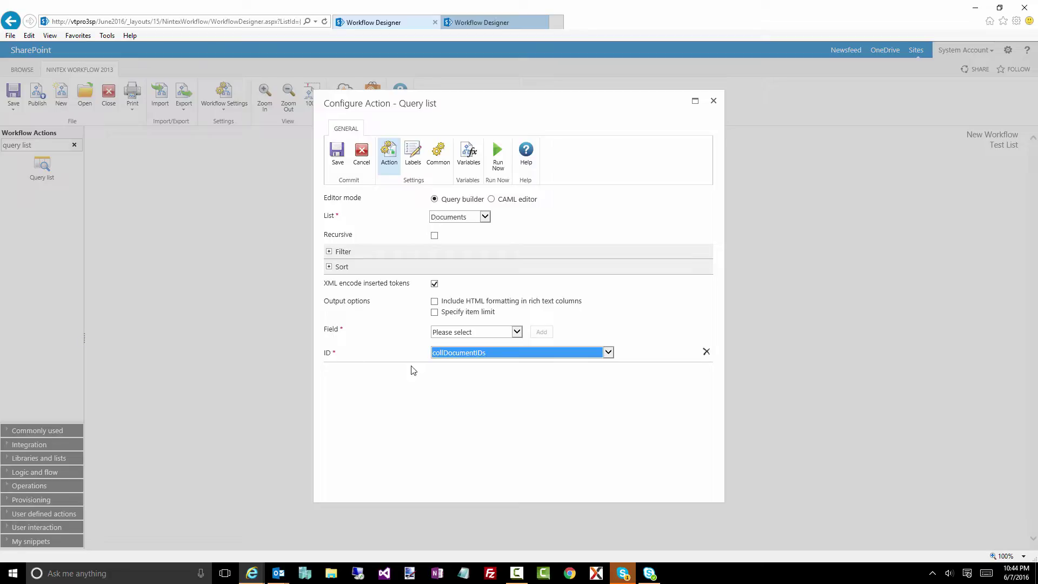
click(338, 154)
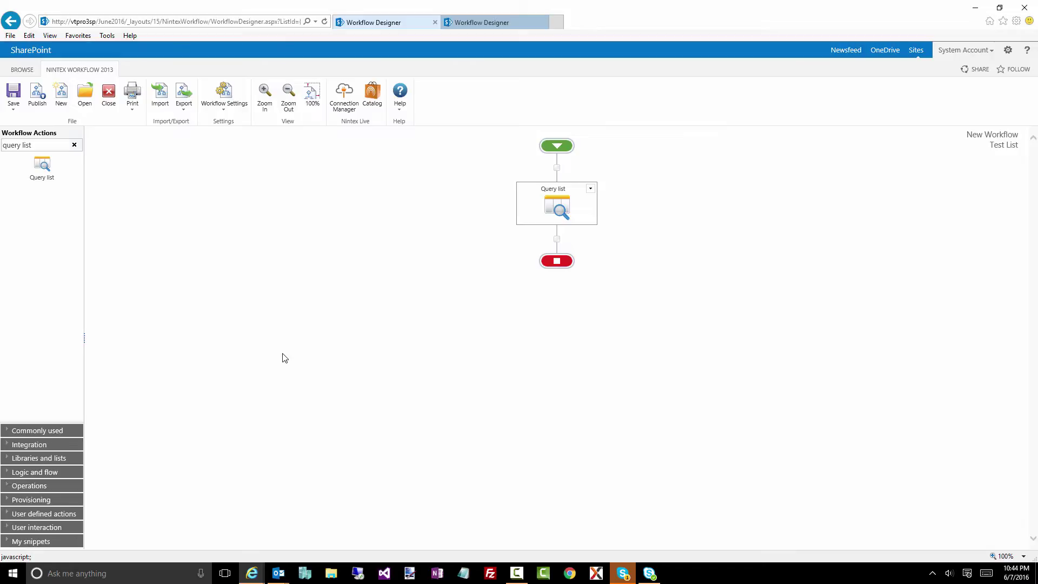
triple_click(54, 149)
Add a For each loop after Query list with collDocumentIDs as its target collection.
text(for)
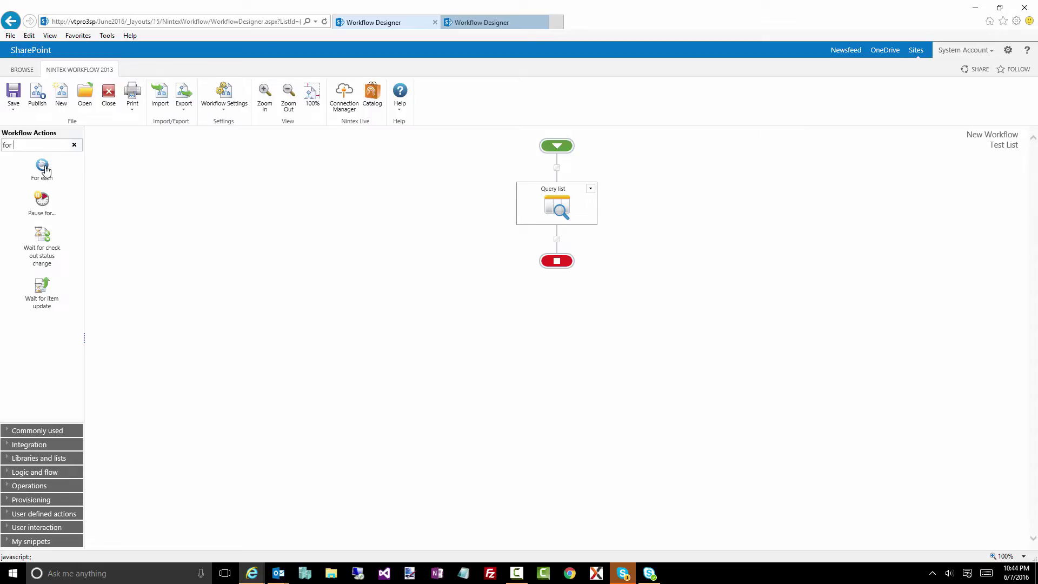
drag(43, 168, 565, 244)
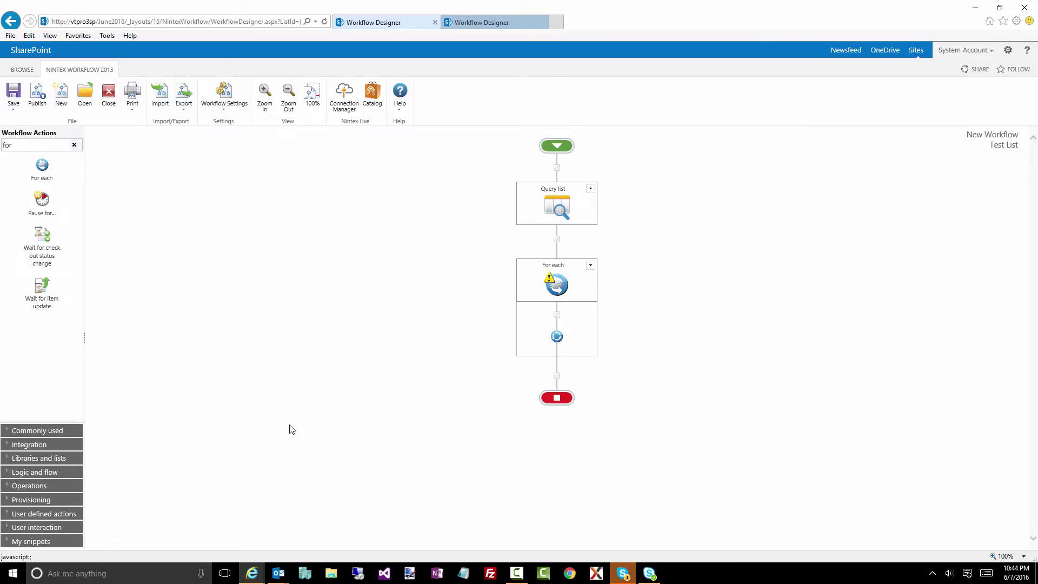
mouse_move(555, 280)
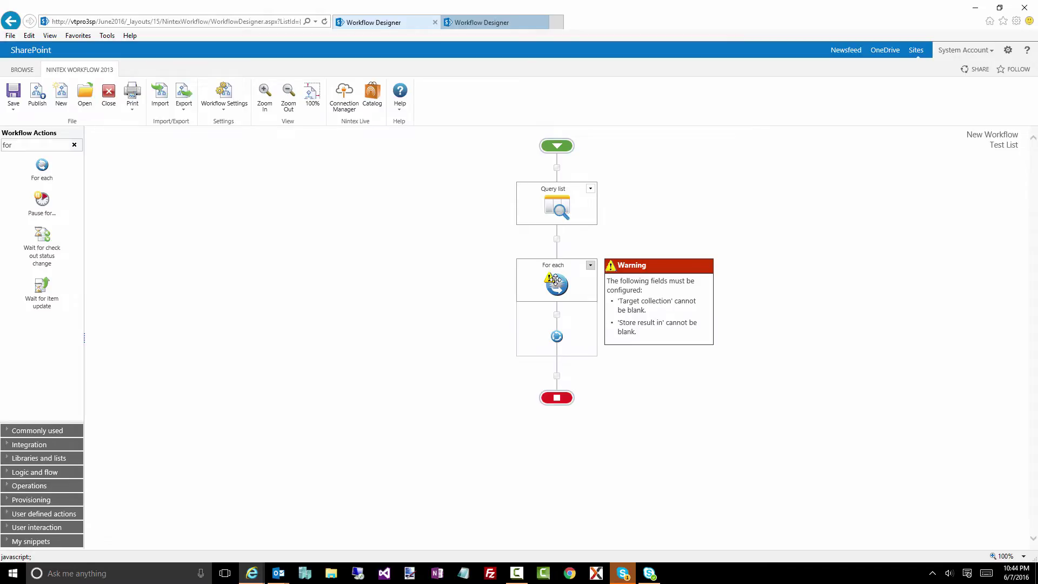
double_click(556, 279)
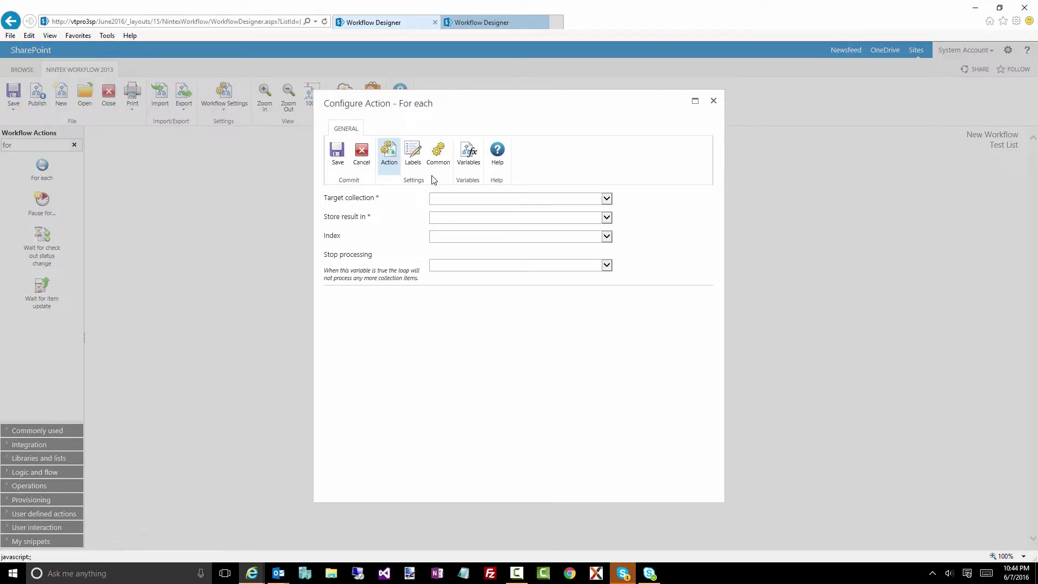
click(436, 204)
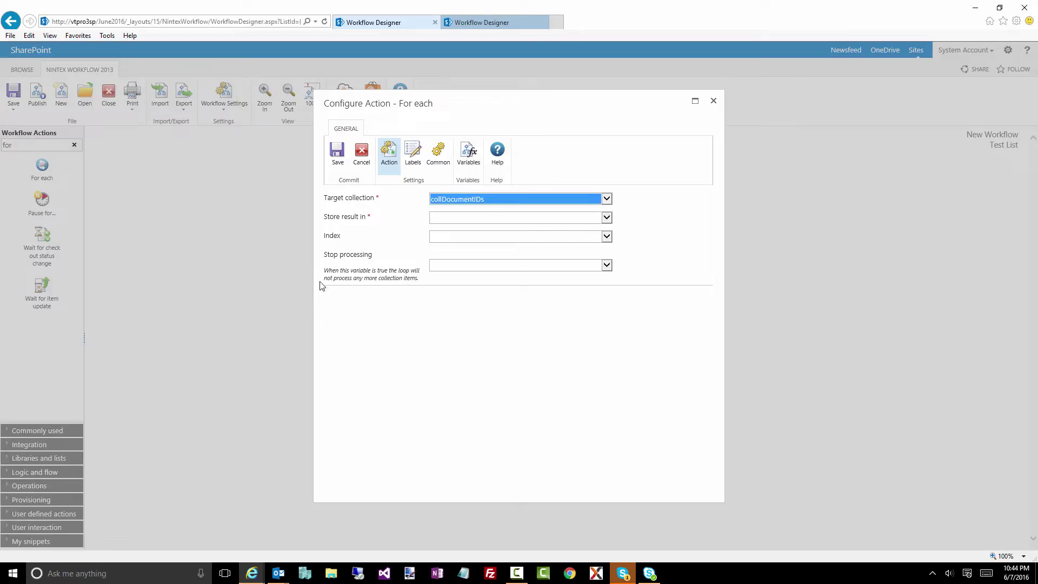
click(446, 219)
click(445, 219)
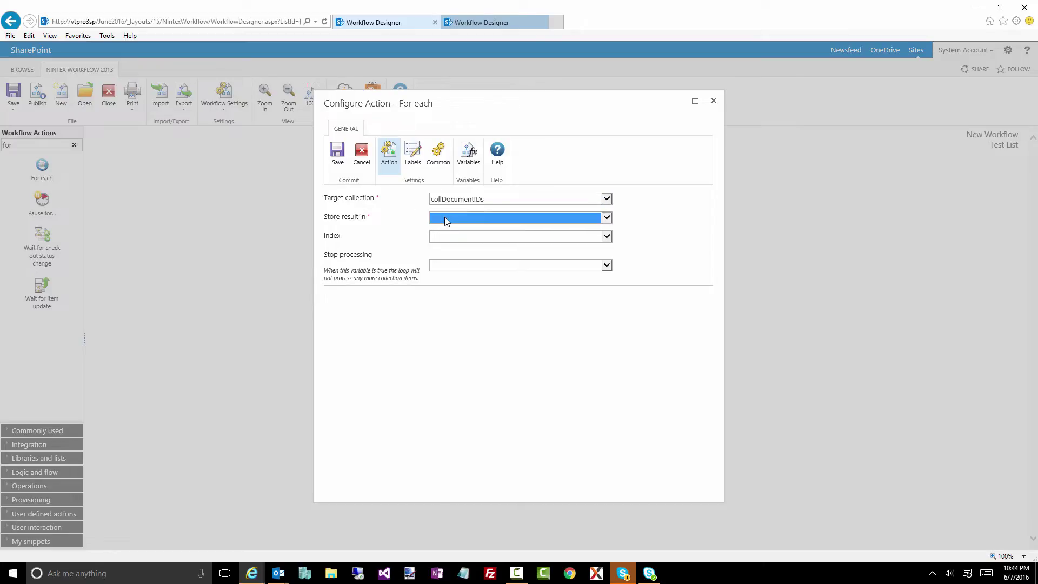
Create a List Item ID variable named listItemID.
click(467, 155)
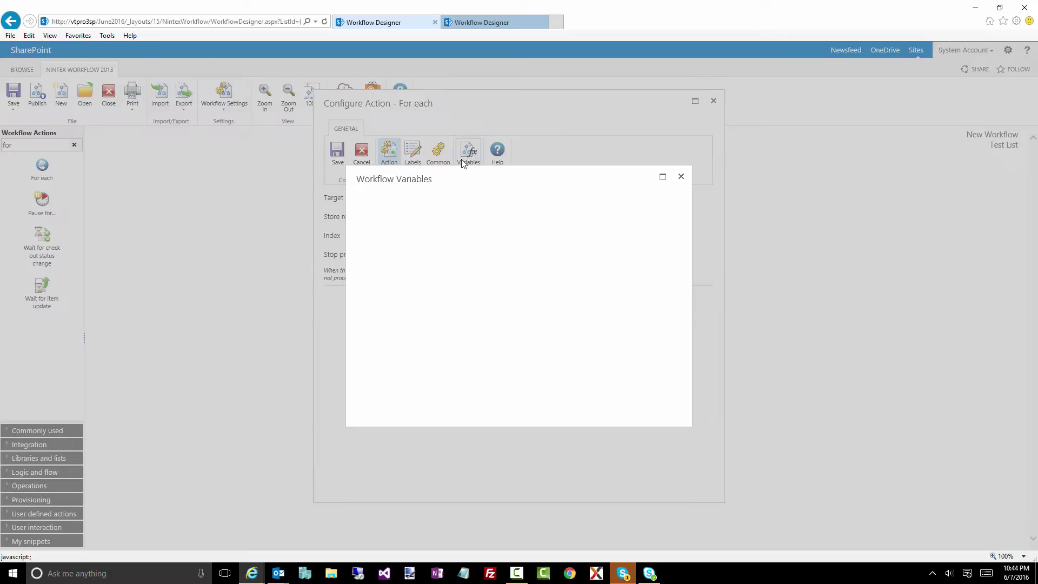
click(400, 232)
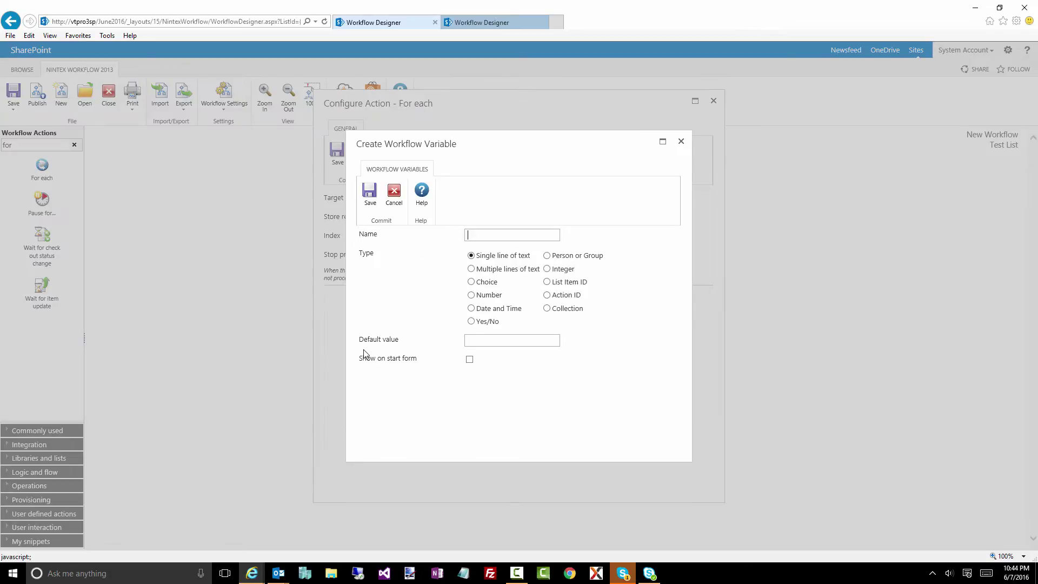
click(547, 282)
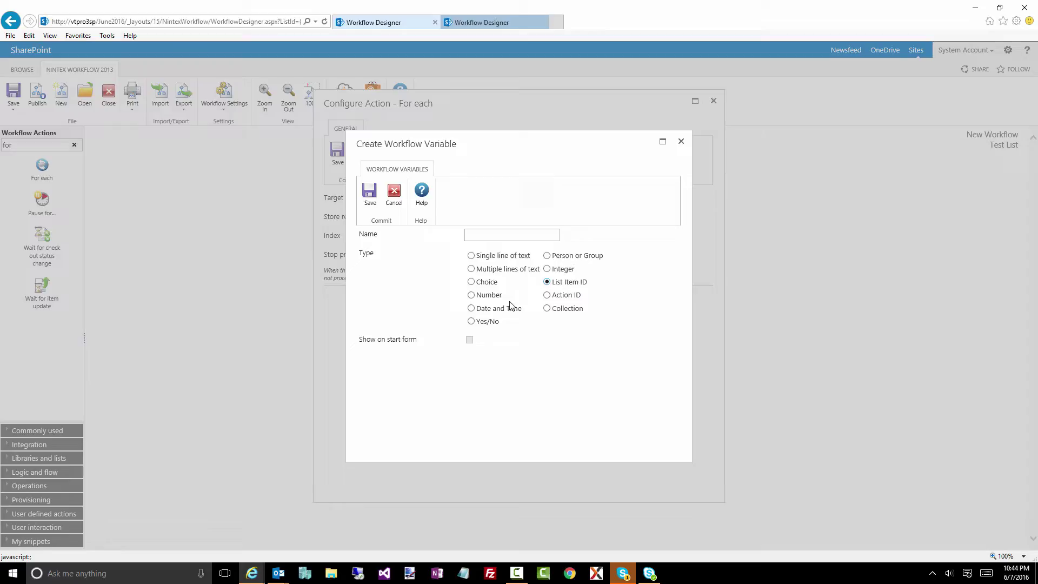
click(492, 236)
text(listItemID)
click(370, 198)
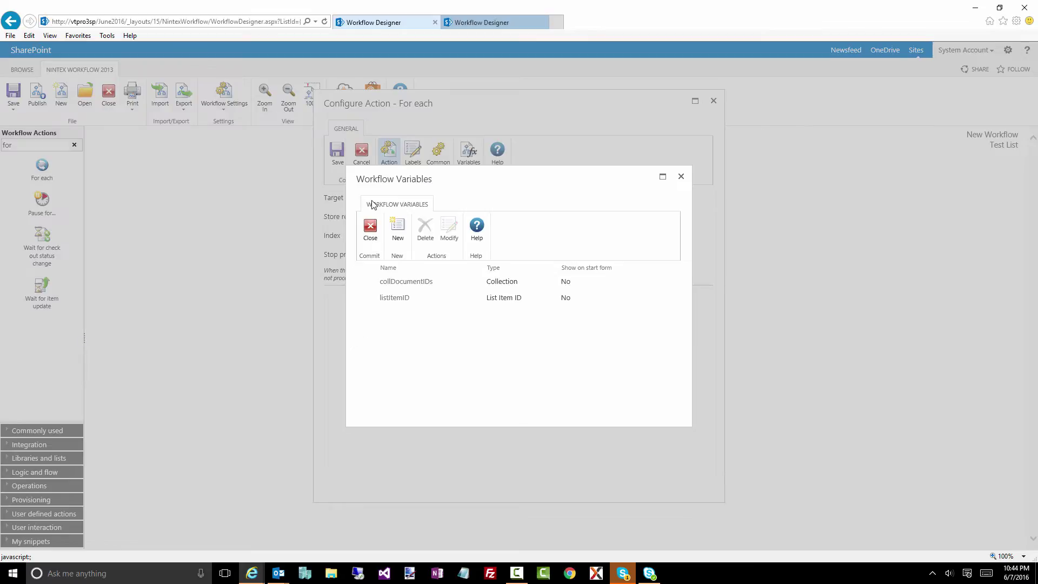
Store each loop item in listItemID and save the For each settings.
click(374, 236)
click(446, 217)
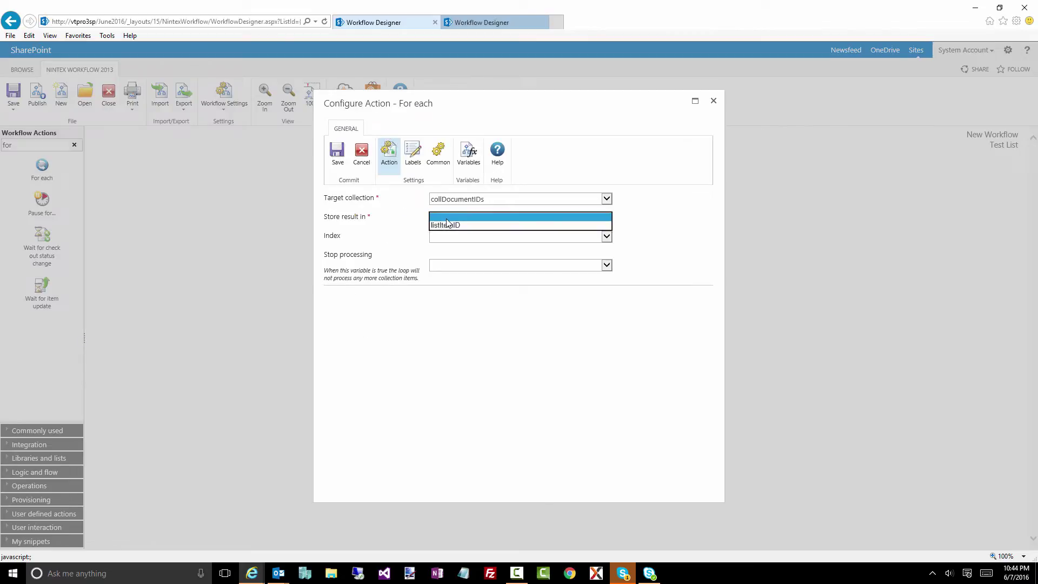
click(446, 225)
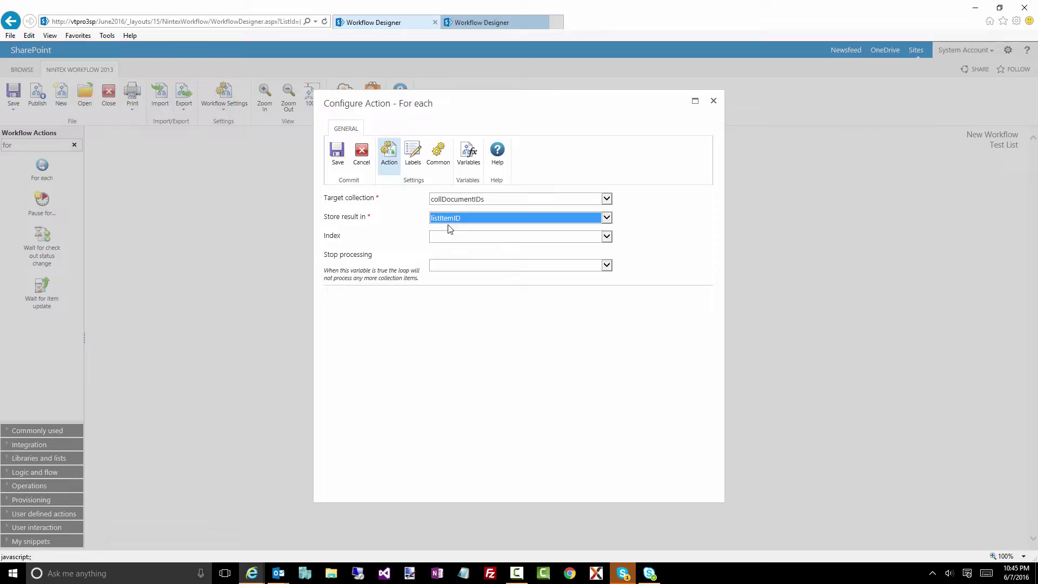
click(336, 171)
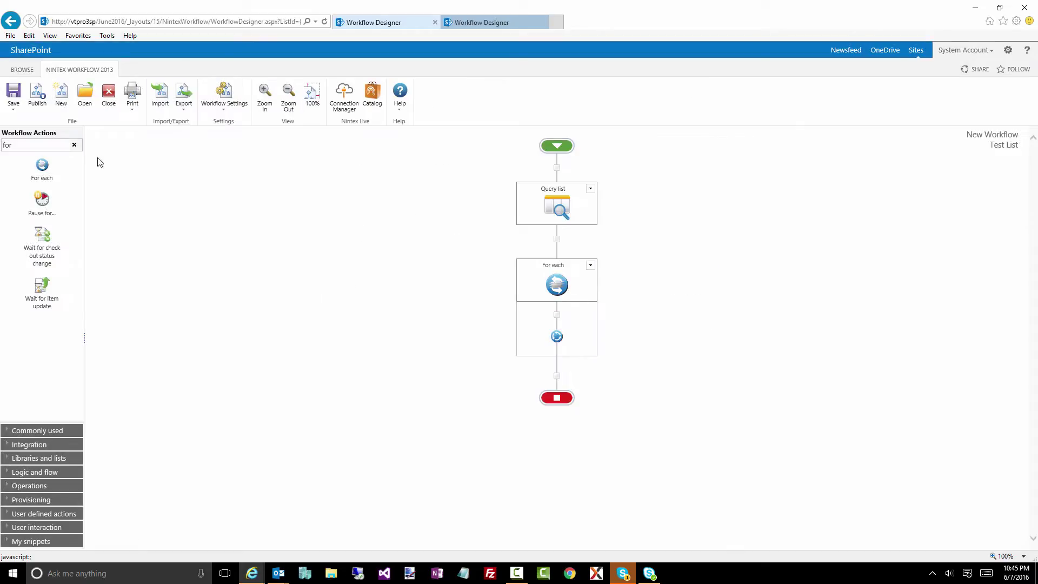
Place a Log in history list action inside the For each loop.
click(60, 149)
text(log)
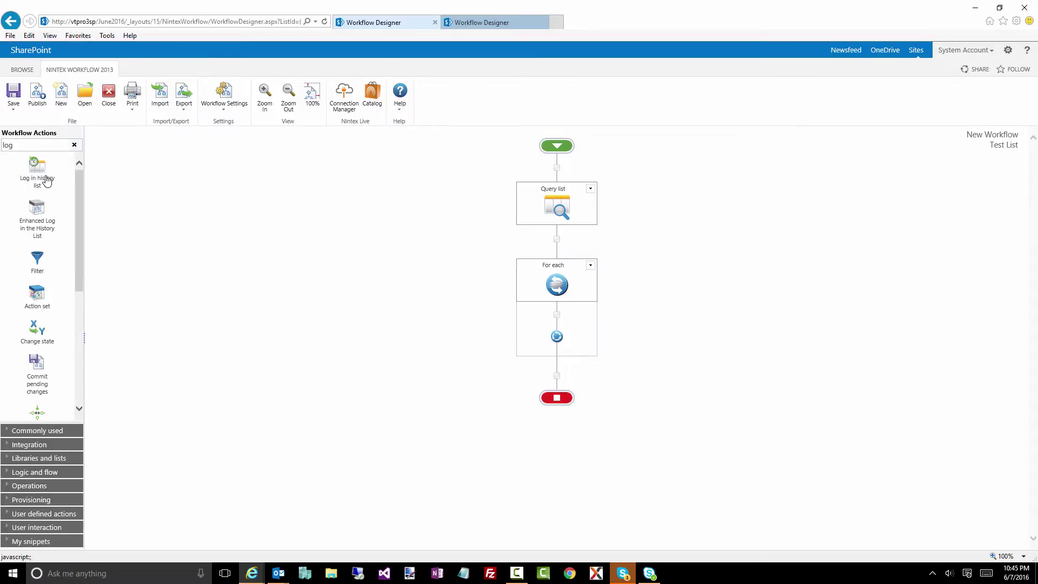
drag(47, 182, 557, 315)
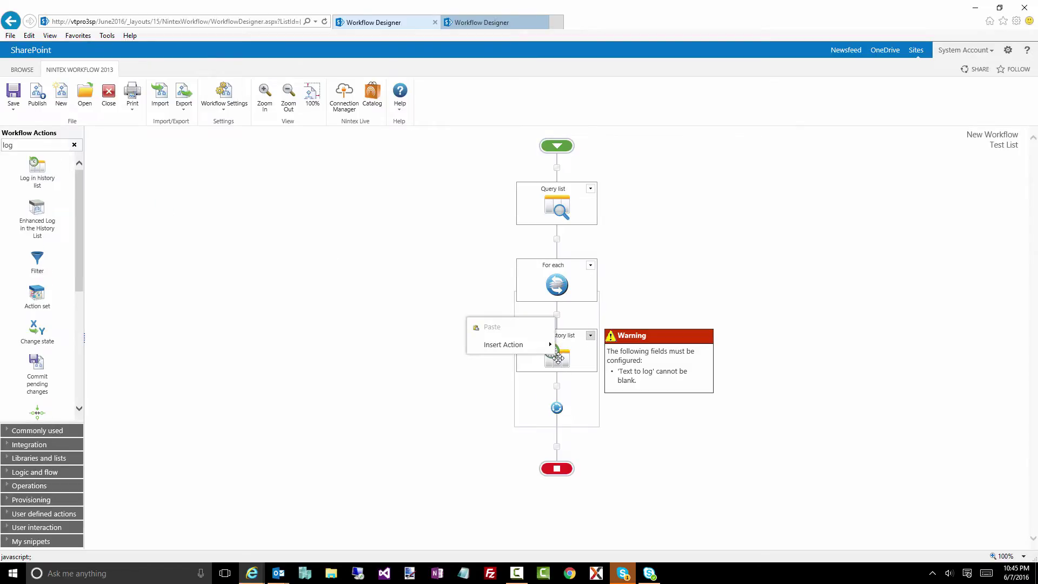
Set the log message to 'Document ID - ' plus the listItemID reference and save.
double_click(557, 354)
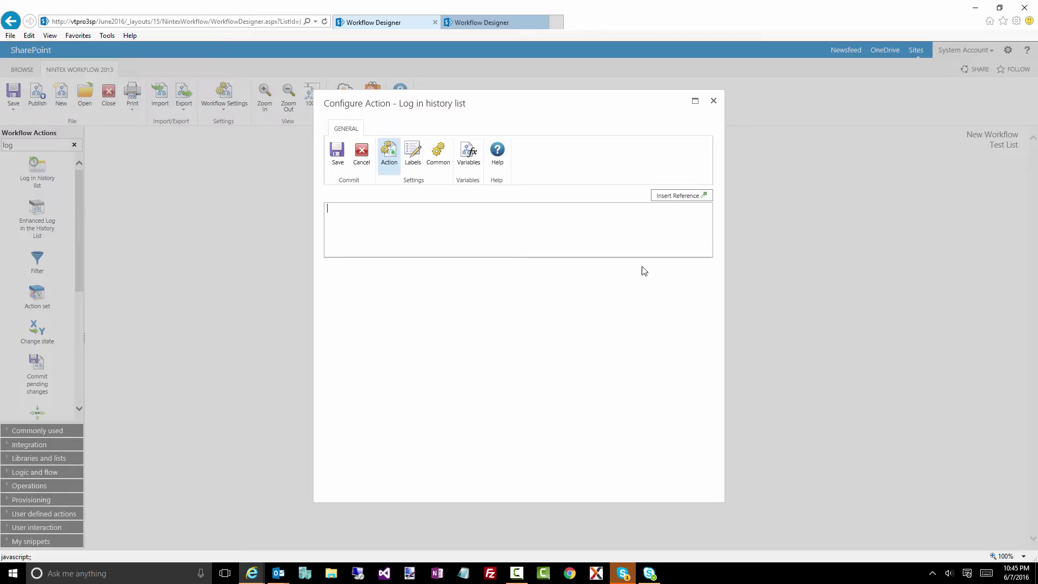
click(679, 196)
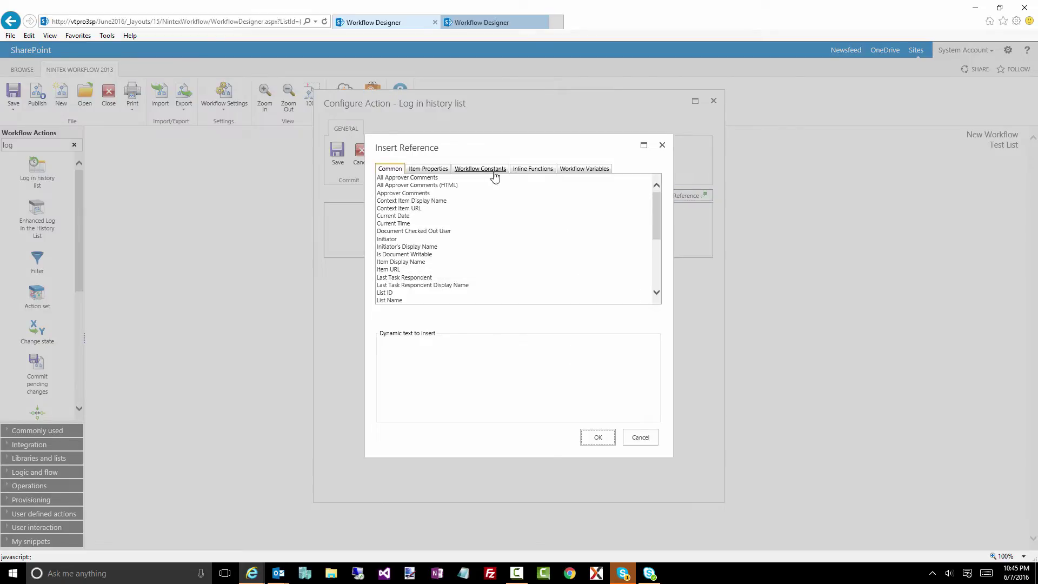
click(568, 171)
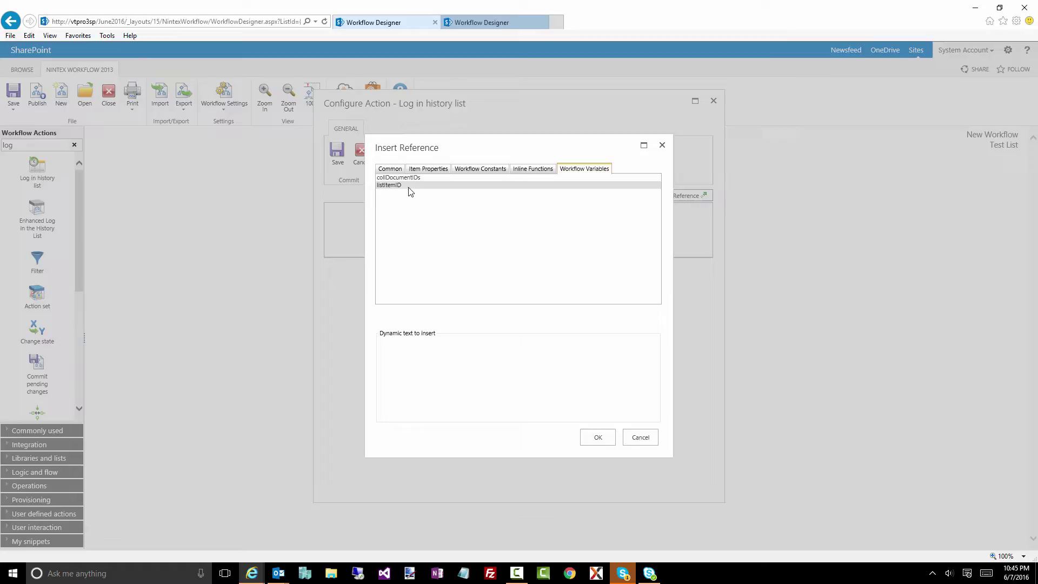
click(424, 186)
click(597, 438)
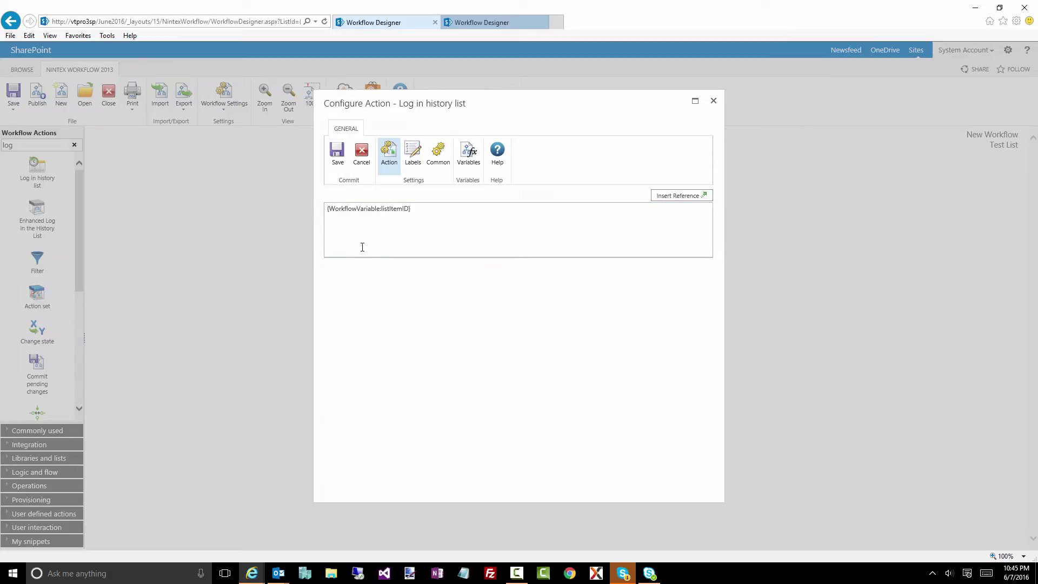
text(Document ID -)
click(337, 155)
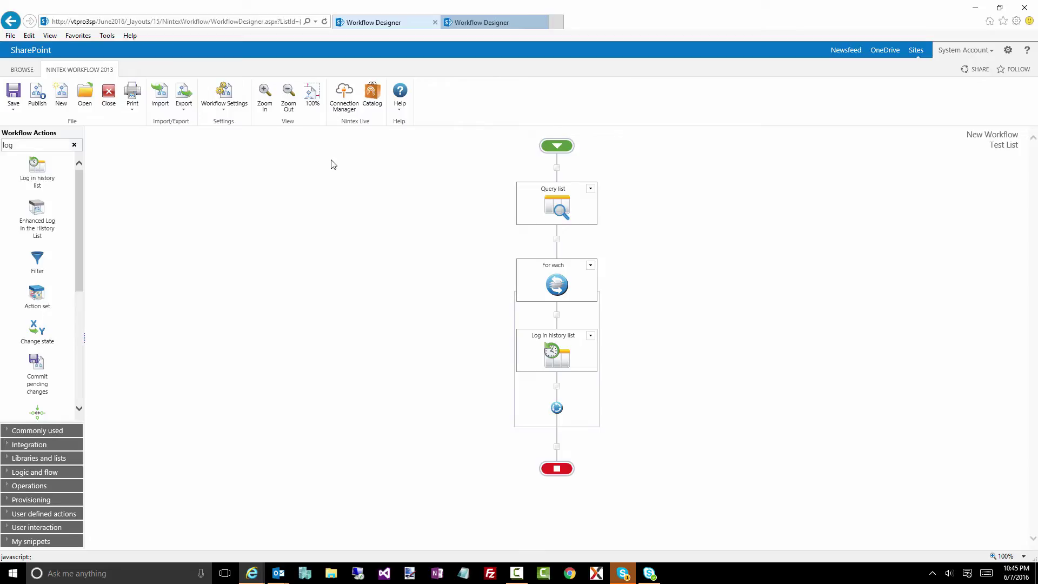
Add the Number variable numStopAt, required and shown on the start form.
click(223, 109)
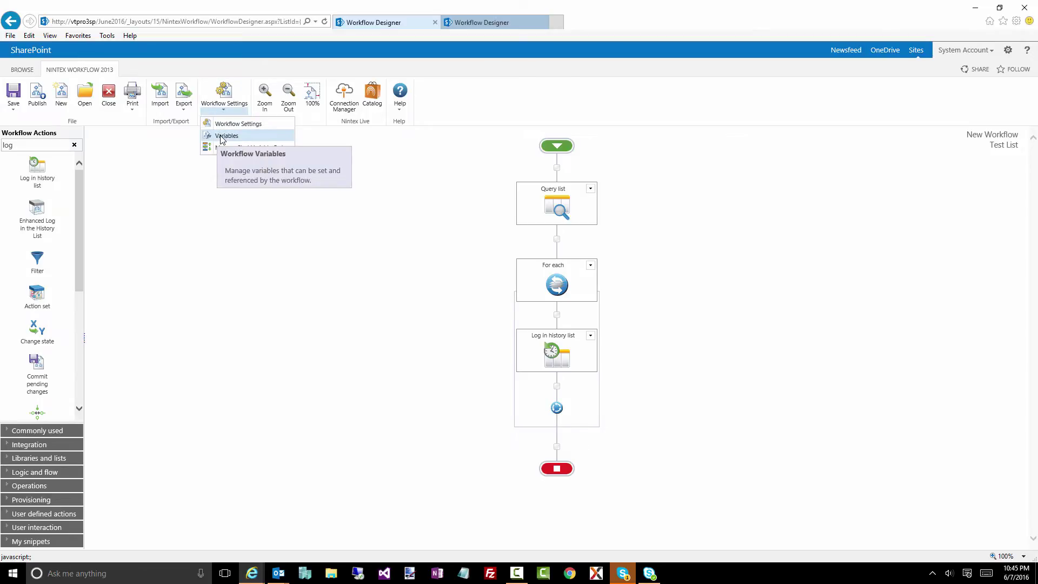
click(222, 136)
click(398, 227)
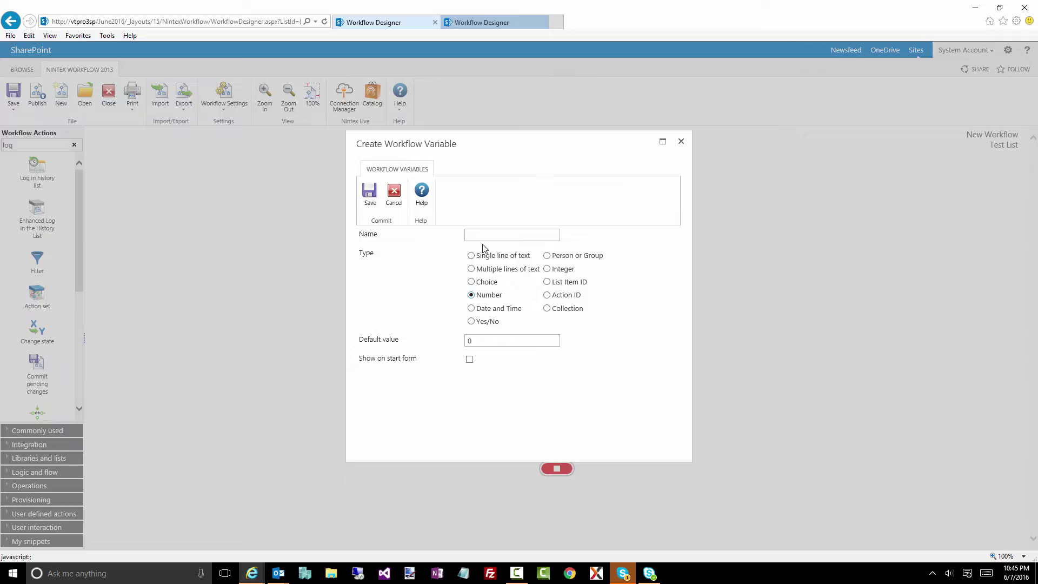
text(numStopAtFifty)
drag(500, 236, 535, 232)
text(t)
click(469, 361)
click(470, 376)
click(370, 200)
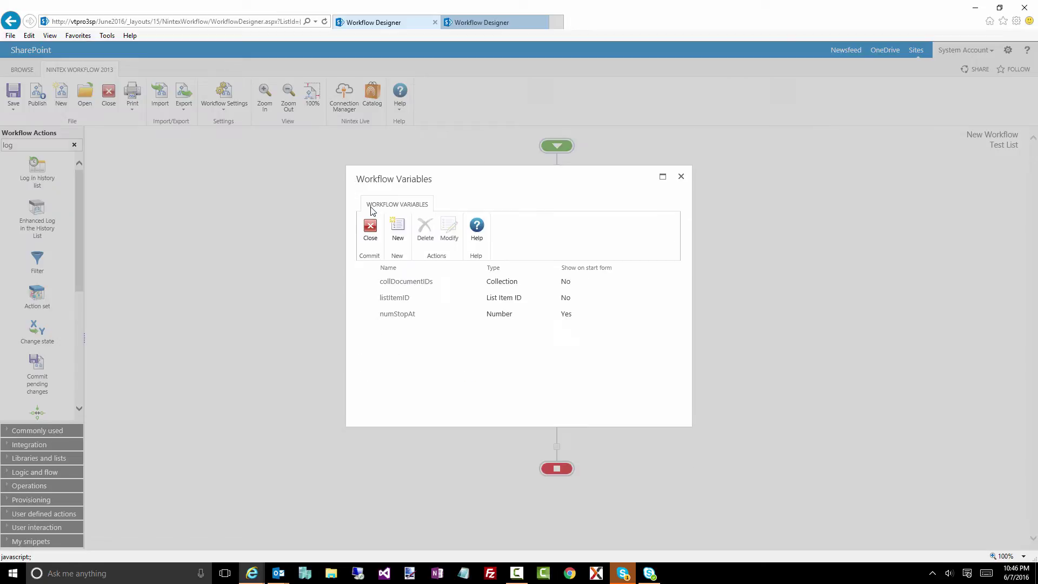
click(371, 228)
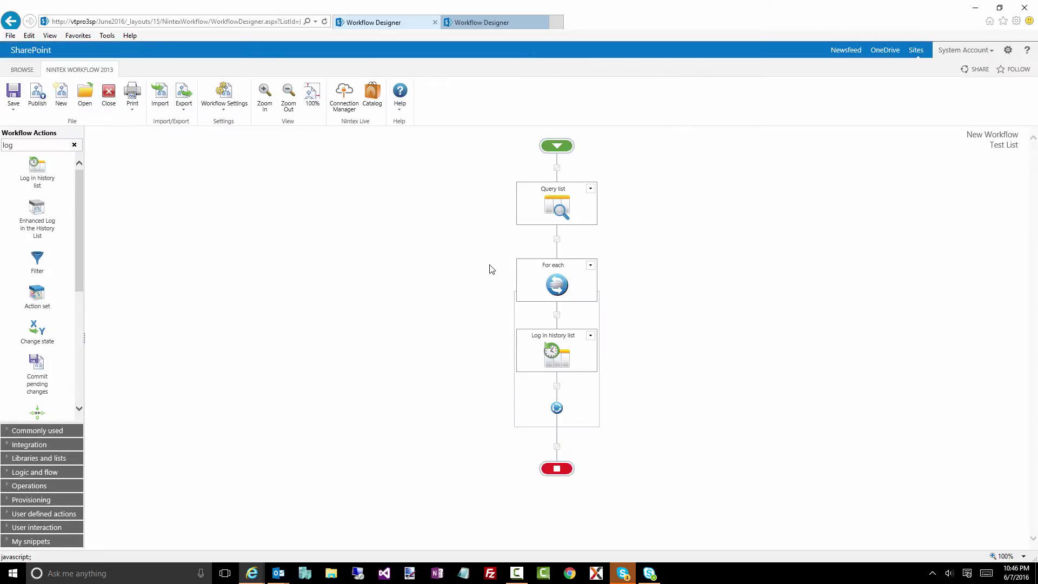
Reopen the For each loop settings and review its index and stop-processing variable choices.
double_click(557, 288)
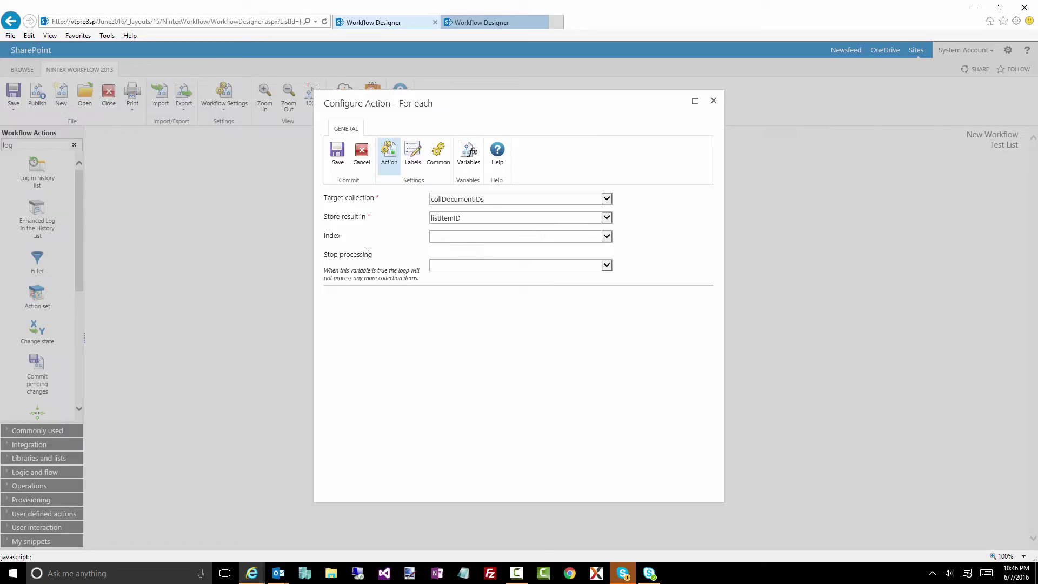
click(445, 264)
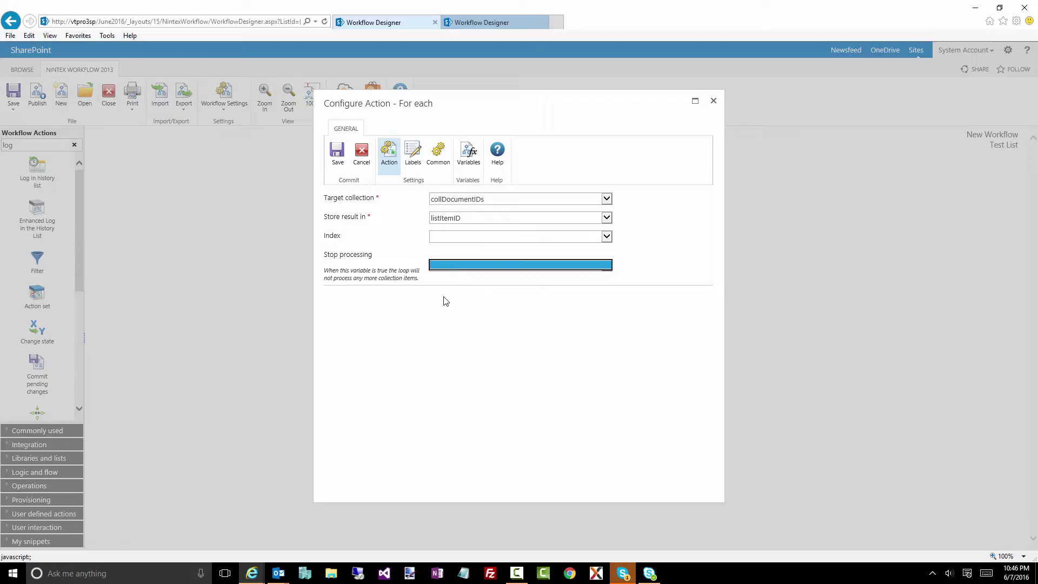
click(388, 233)
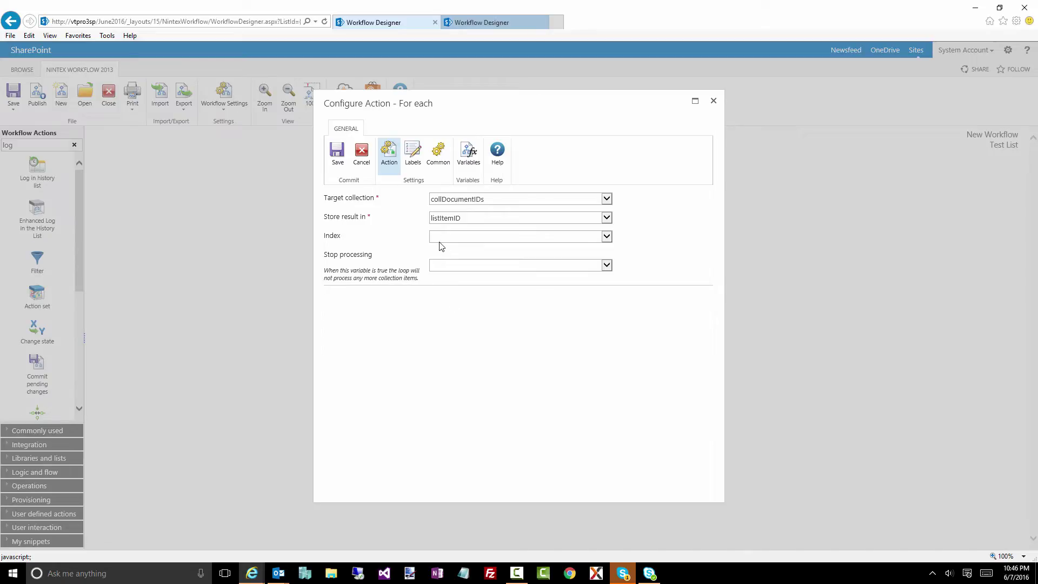
click(439, 241)
click(400, 241)
Create the Number variable numIndex and use it as the loop's index.
click(470, 168)
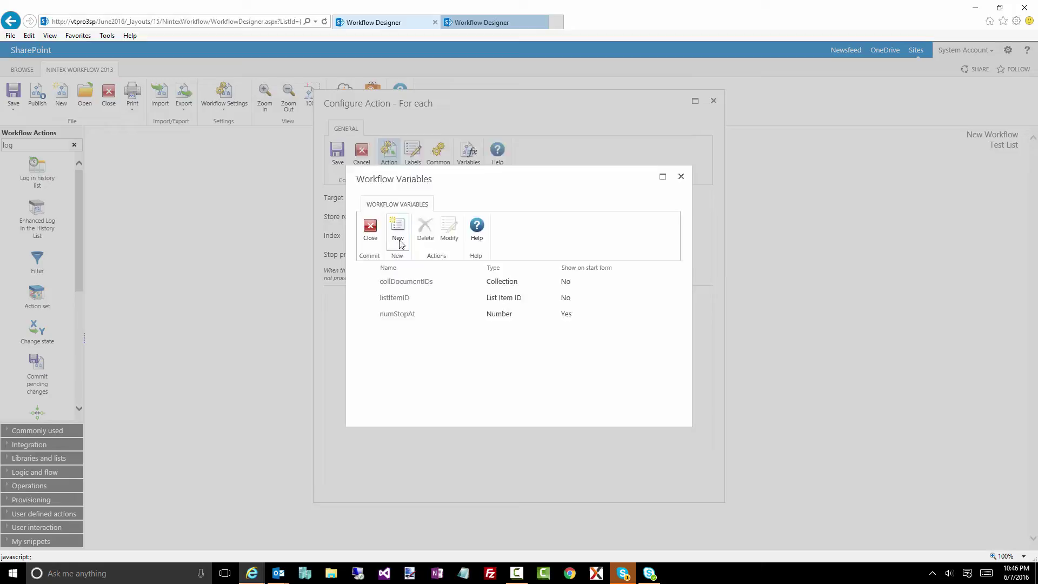
click(396, 235)
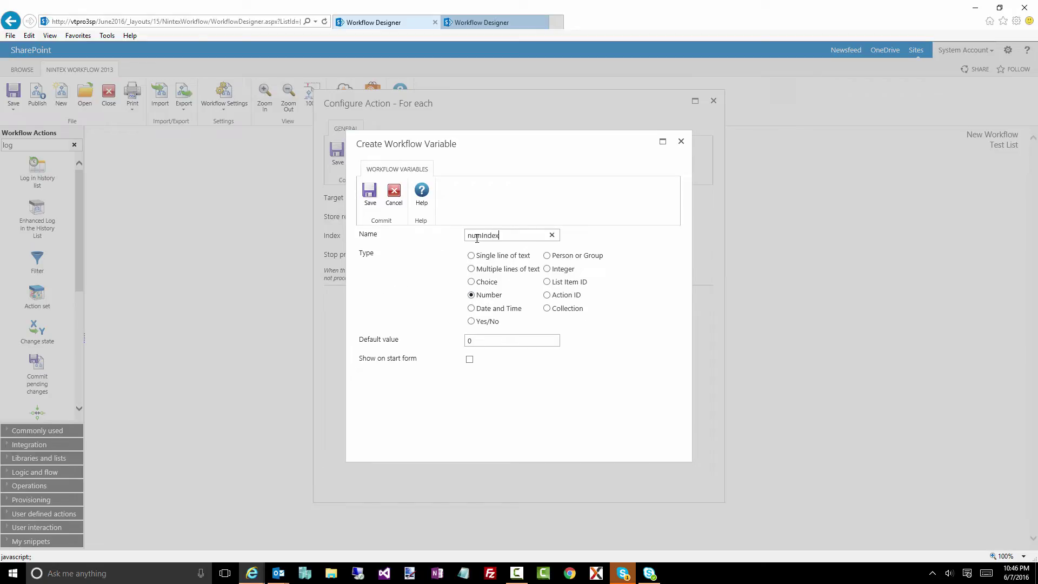
click(371, 199)
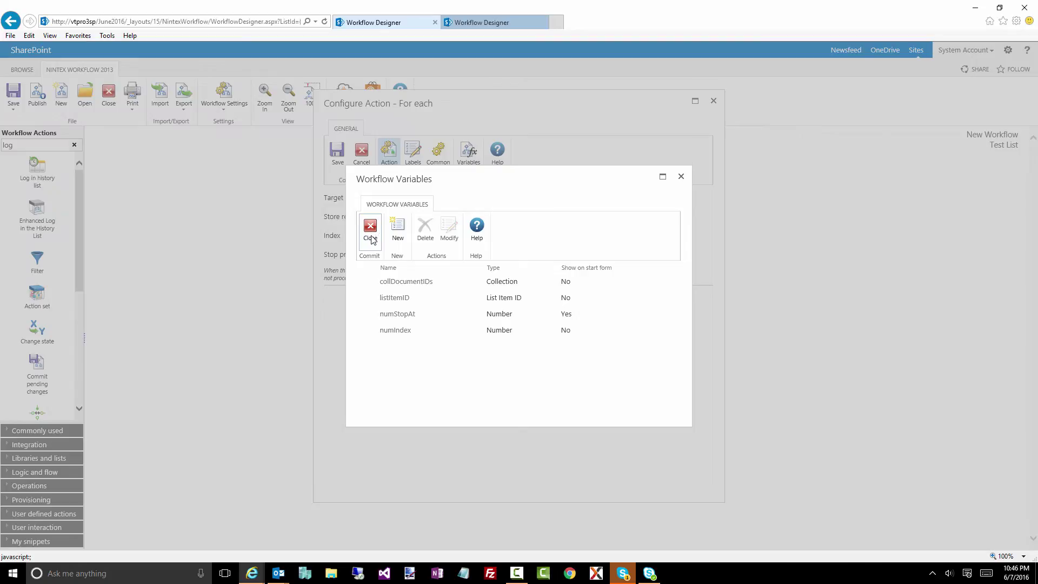
click(370, 239)
click(468, 238)
click(459, 242)
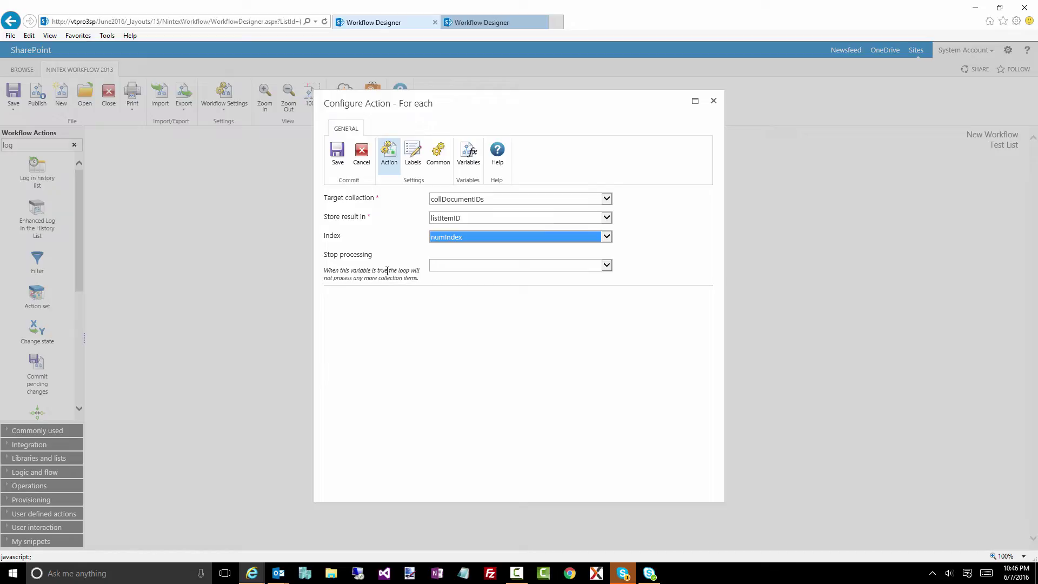
Create the Yes/No variable boolStop, set it as the stop-processing flag, and save the loop.
click(459, 272)
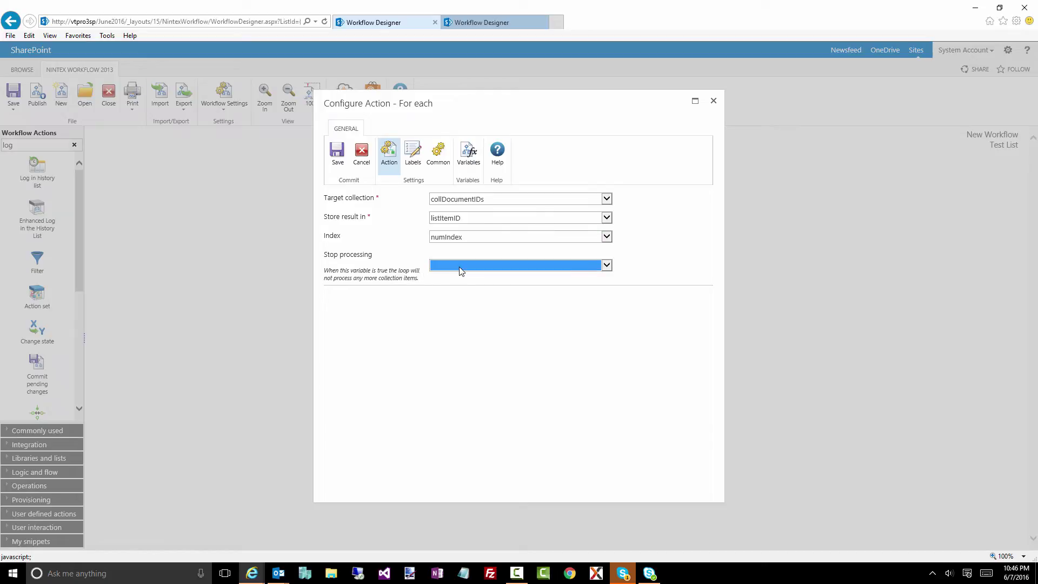
click(463, 164)
click(403, 238)
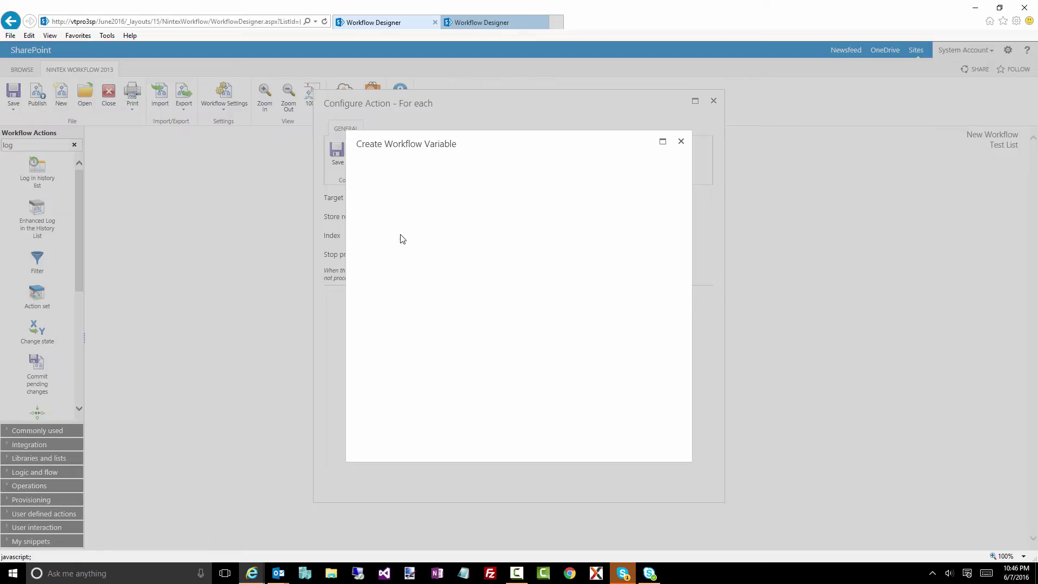
click(495, 320)
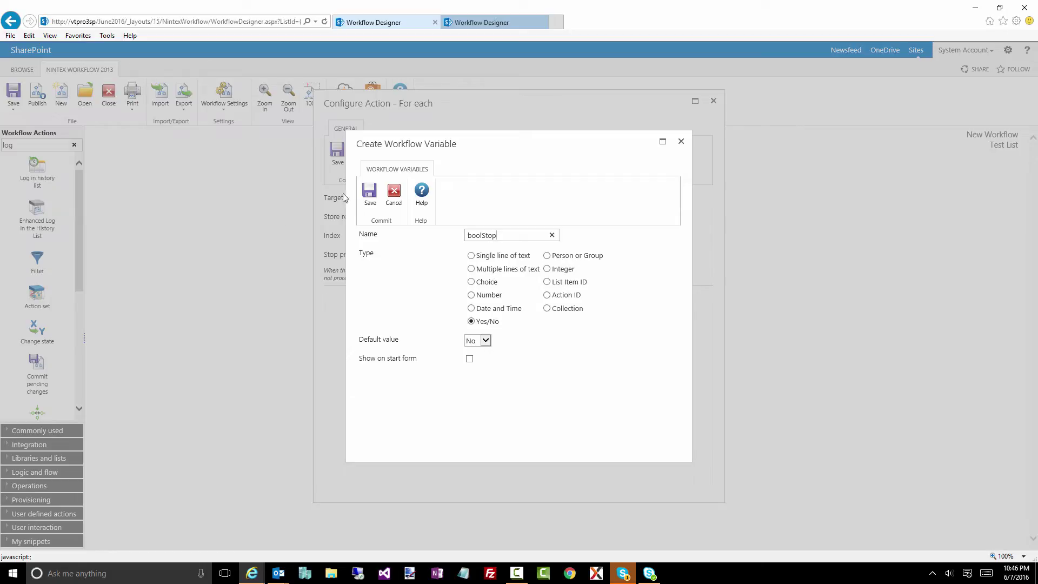
click(370, 193)
click(370, 227)
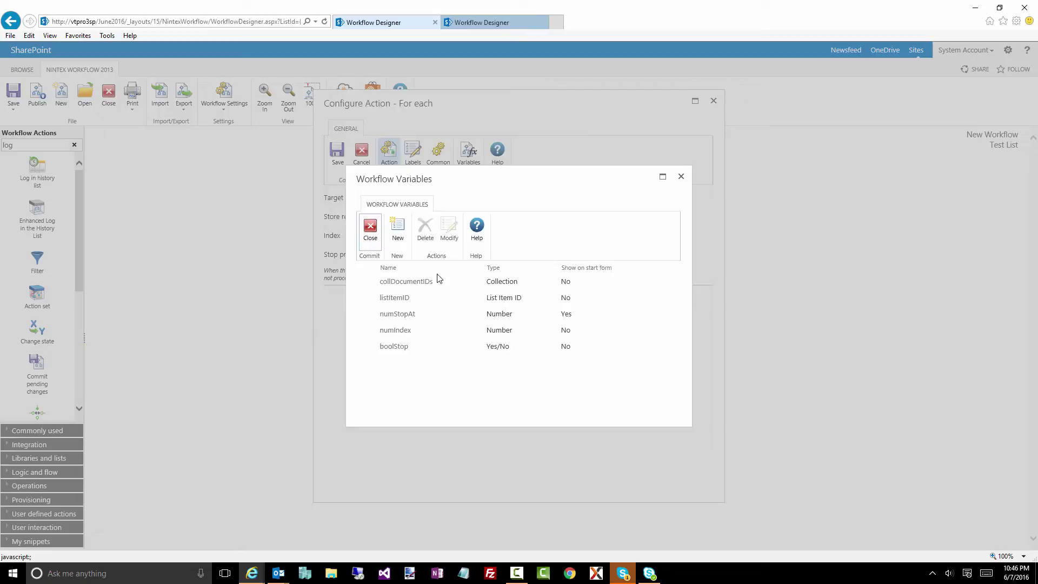
click(452, 270)
click(452, 273)
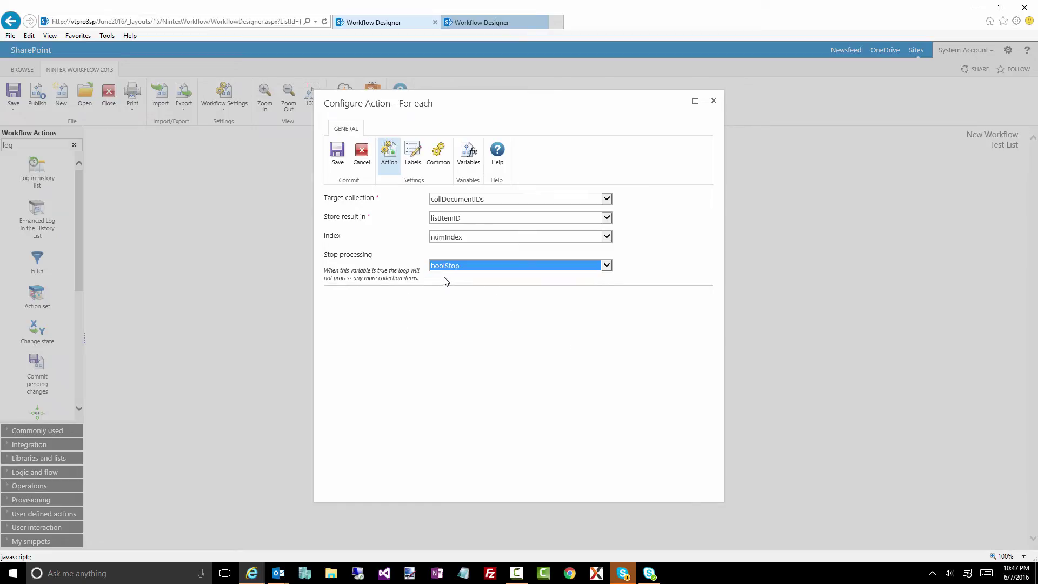
click(337, 154)
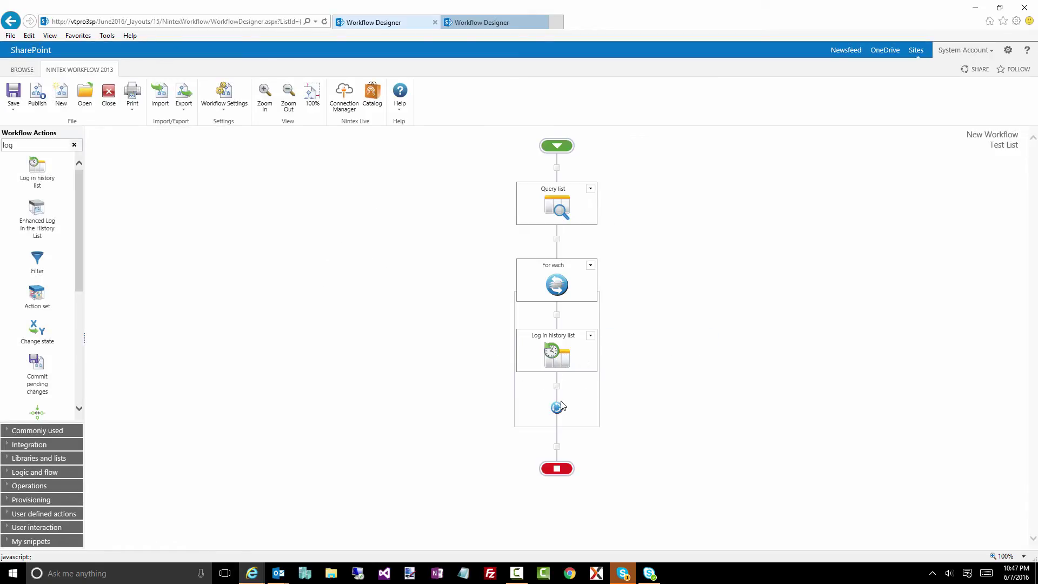
Place a Run if action inside the loop, below Log in history list.
click(224, 106)
click(229, 138)
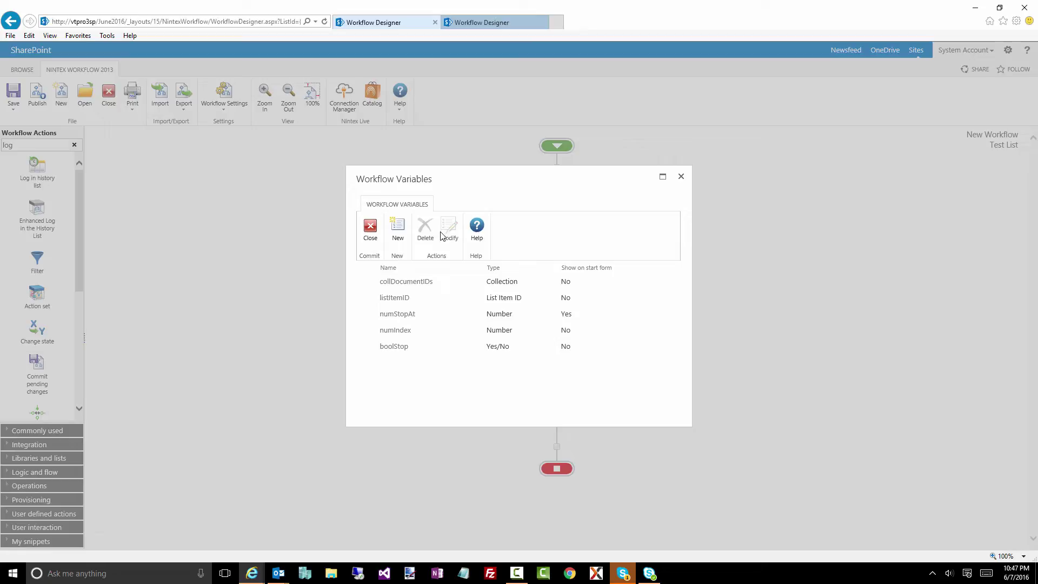
click(681, 179)
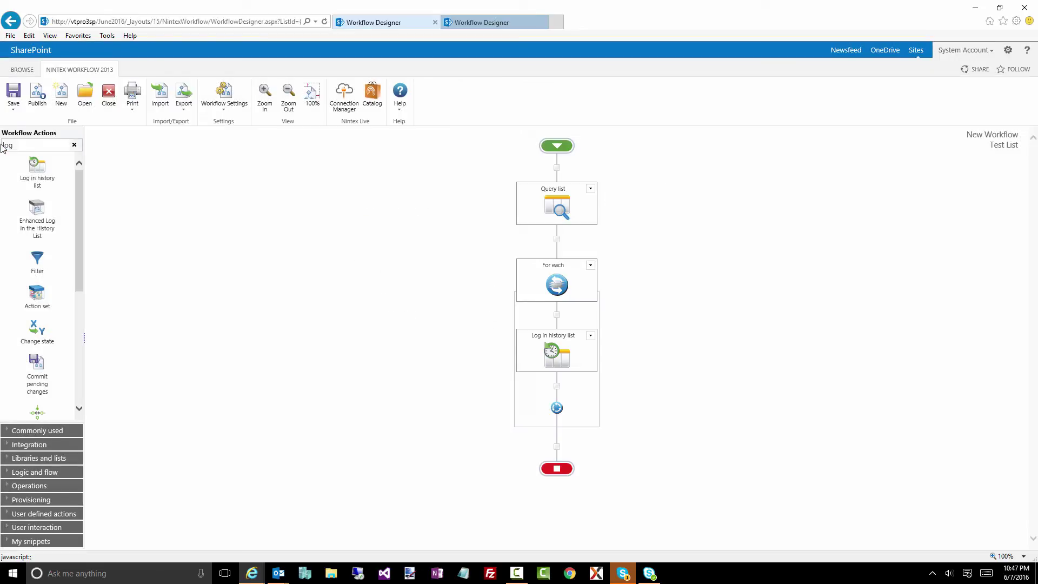
double_click(7, 146)
text(run if)
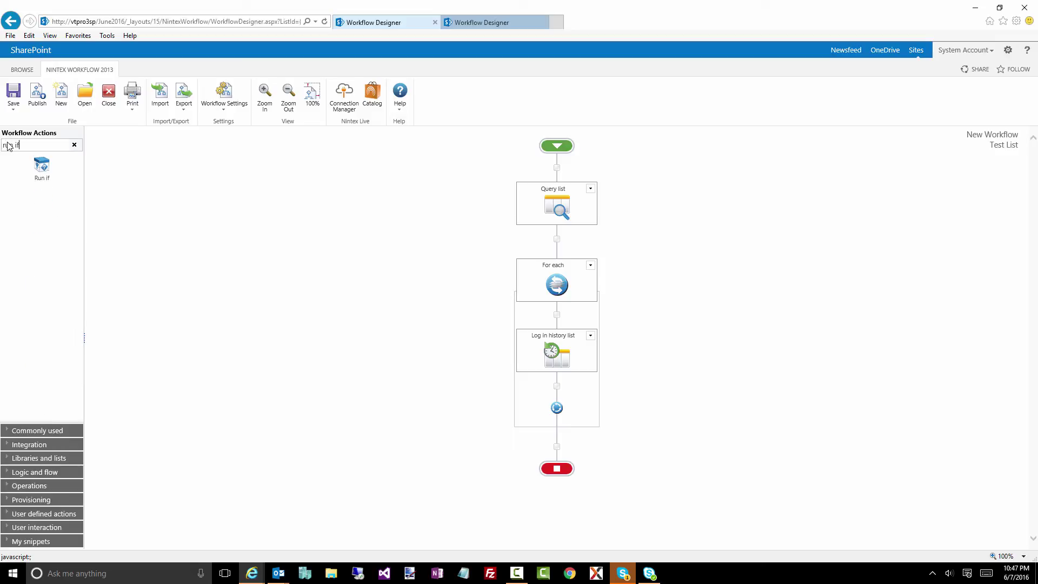
drag(468, 331, 365, 307)
drag(50, 167, 563, 392)
Set the Run if condition to If any value equals value: numStopAt equals numIndex.
double_click(562, 428)
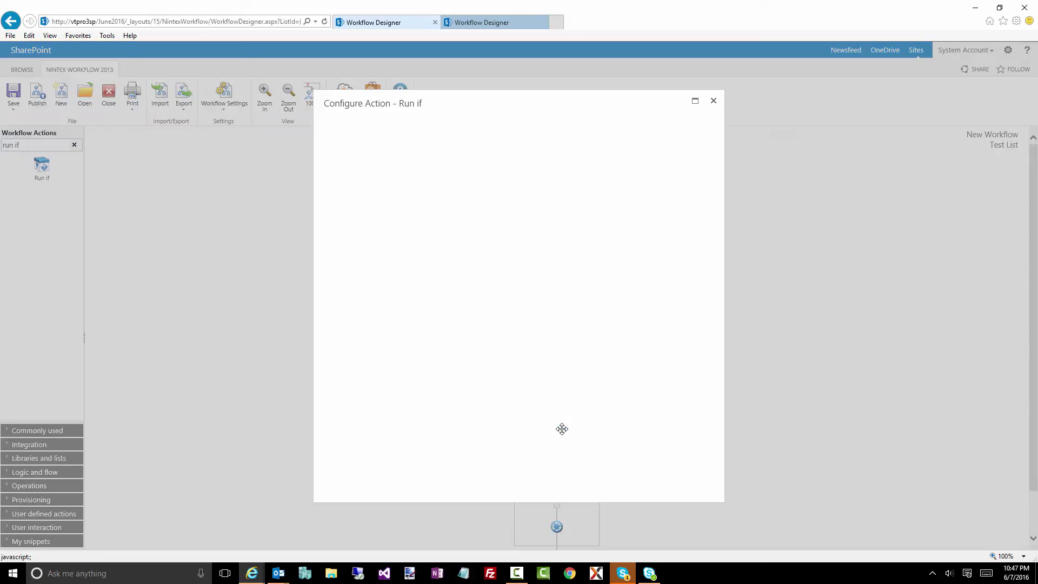
click(485, 202)
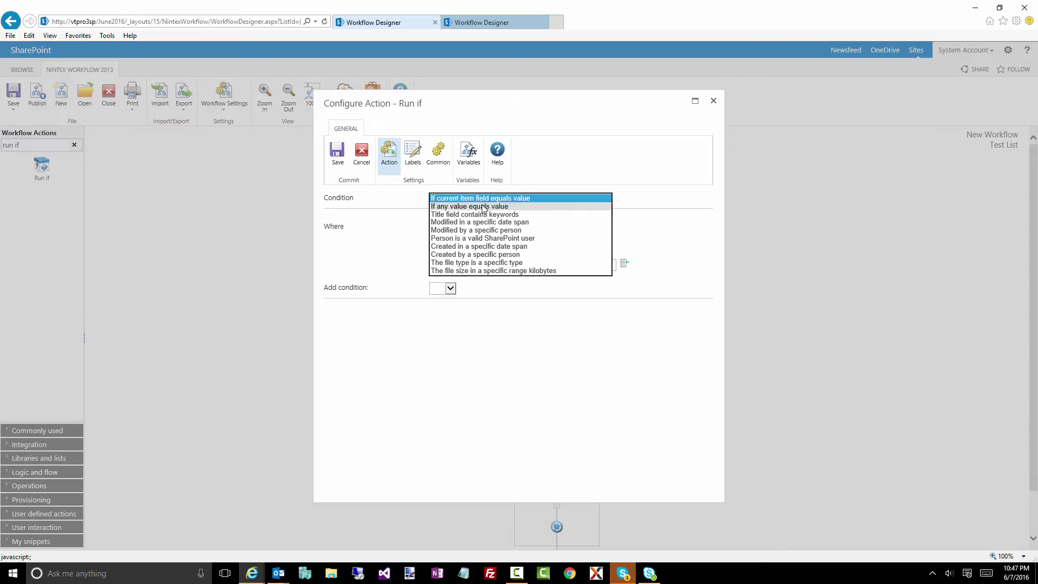
click(471, 206)
click(467, 227)
click(460, 235)
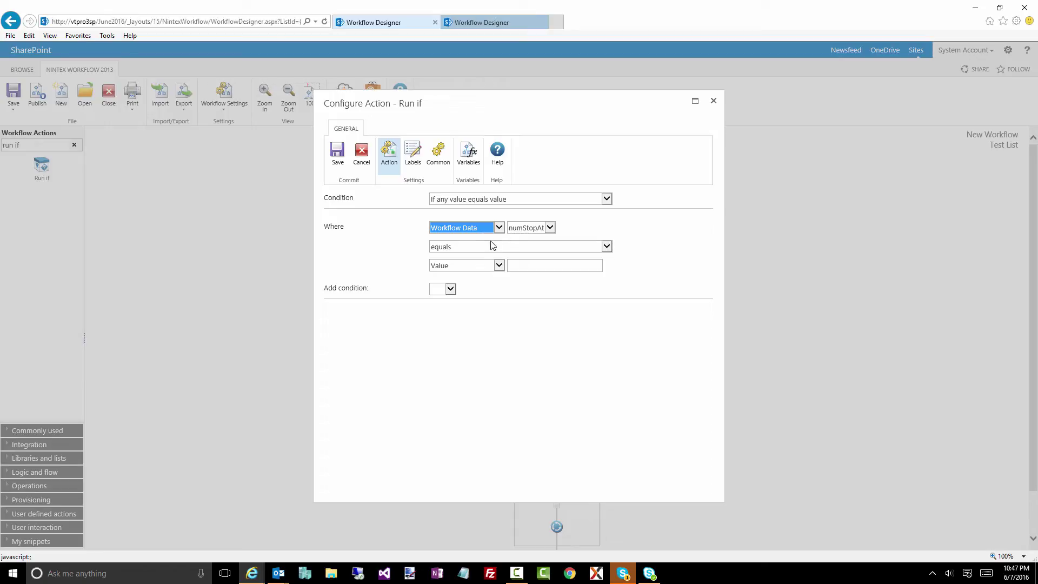
click(476, 266)
click(465, 284)
click(527, 266)
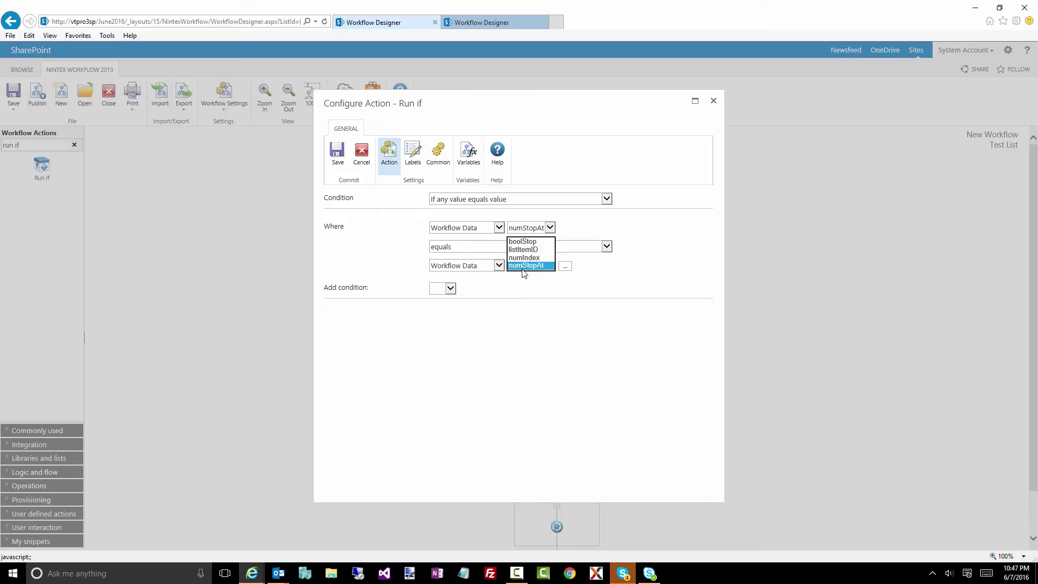
click(529, 258)
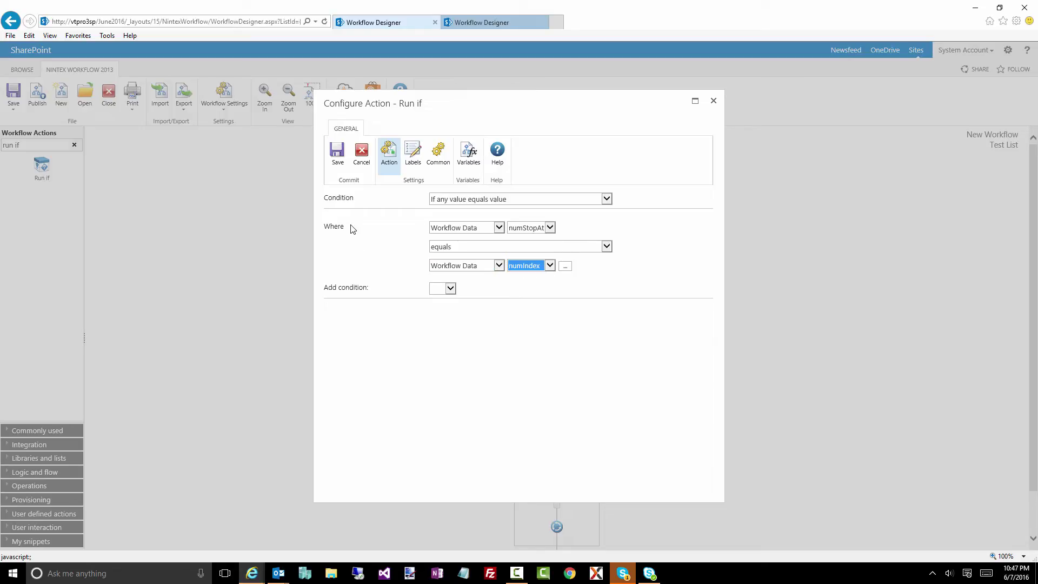
click(337, 152)
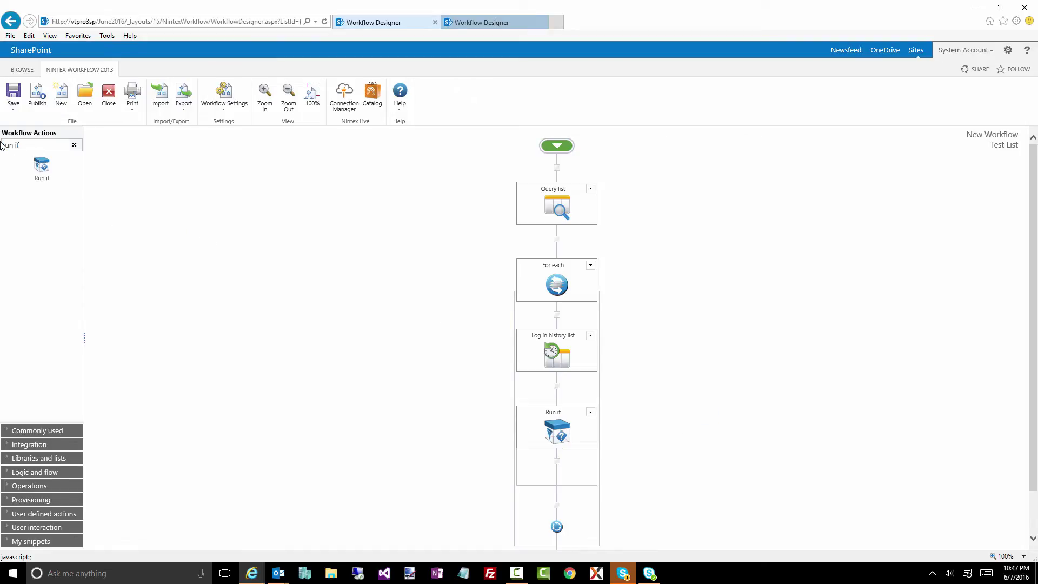
Search for 'set a var' and place a Set variable action inside the Run if branch.
triple_click(40, 147)
text(set)
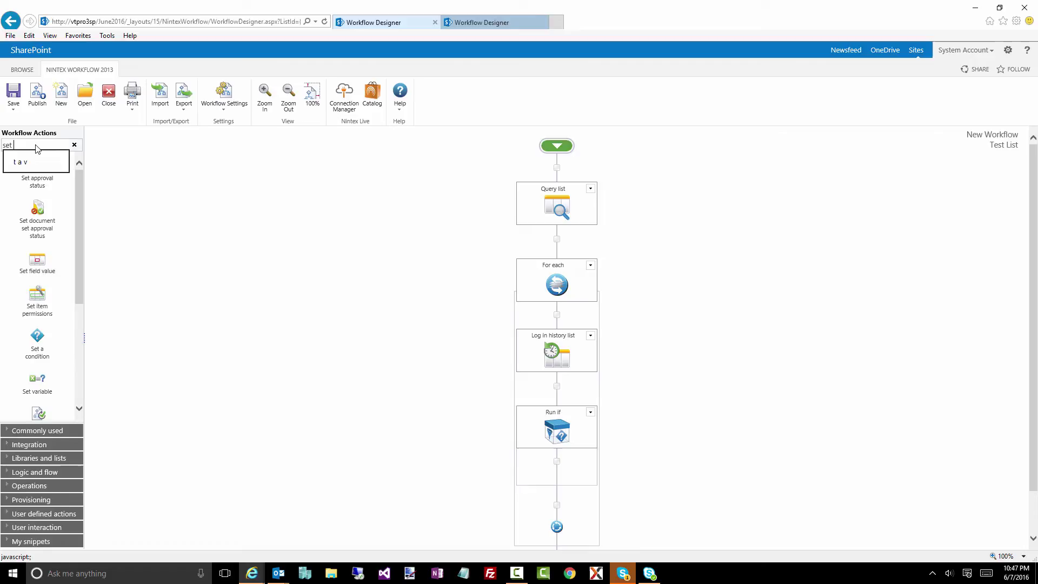
text( a var)
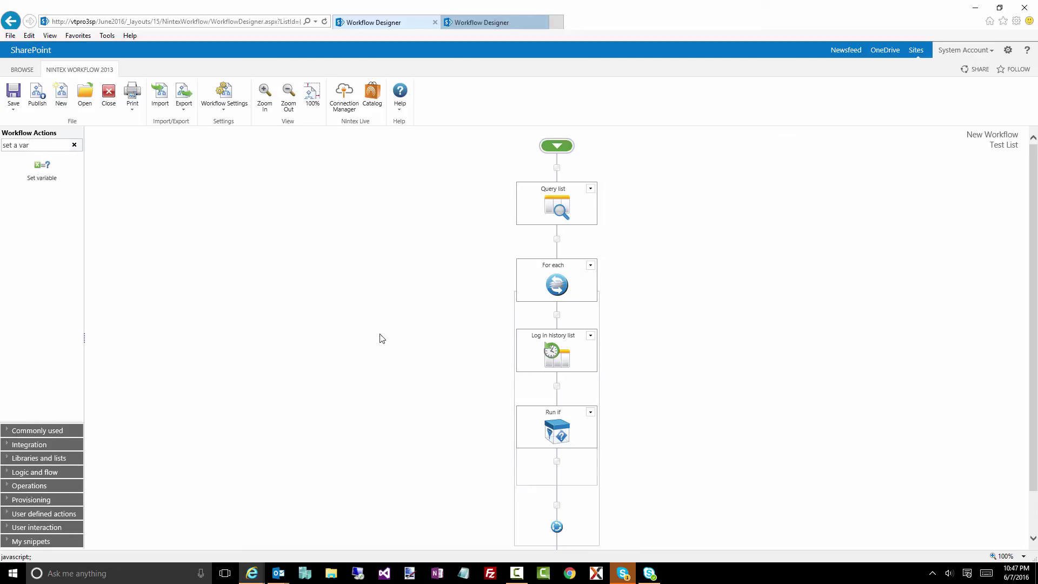
drag(453, 388, 322, 319)
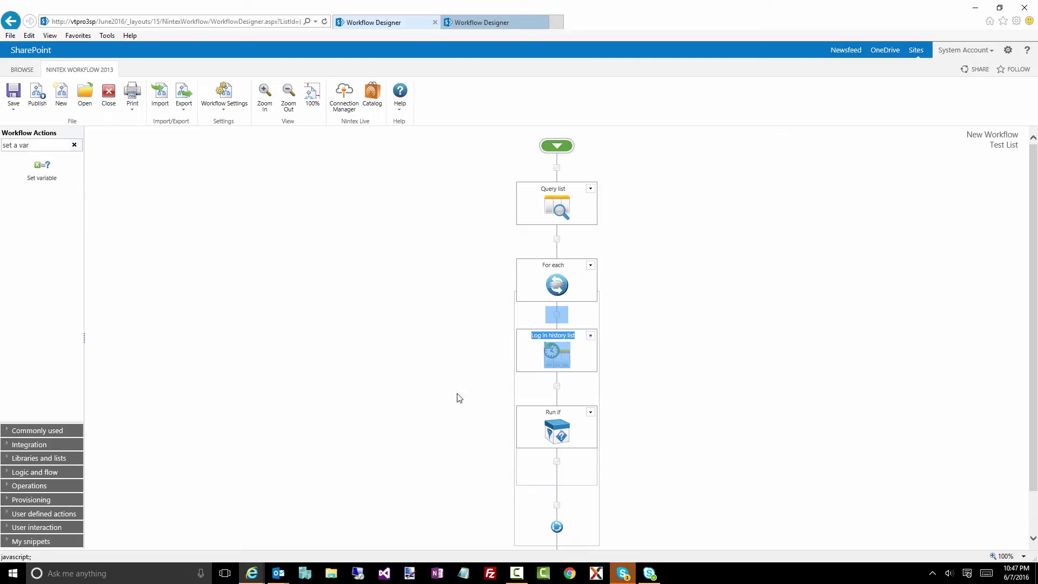
click(545, 457)
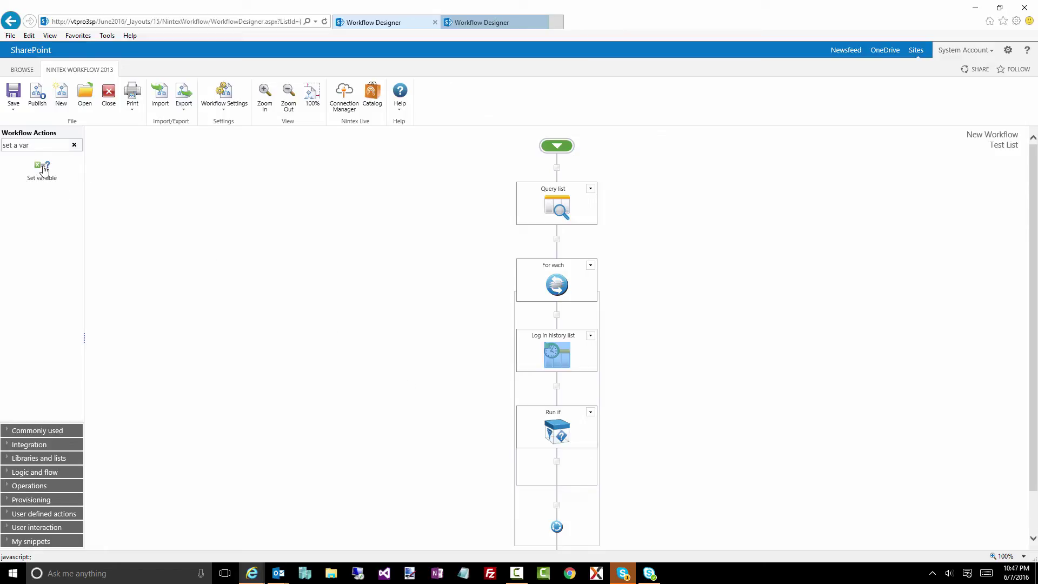
drag(134, 220, 563, 464)
click(565, 467)
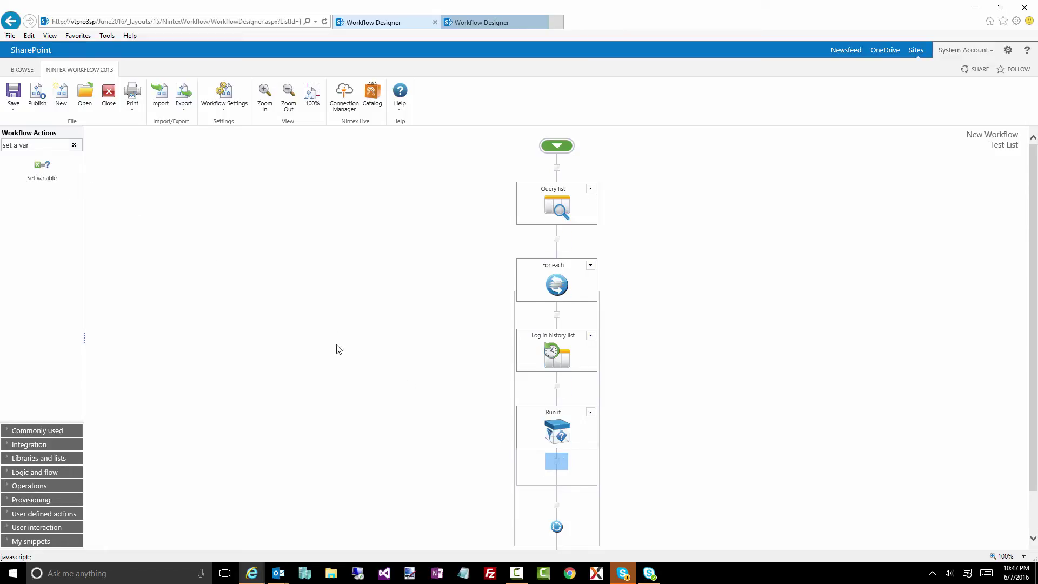
drag(44, 167, 556, 463)
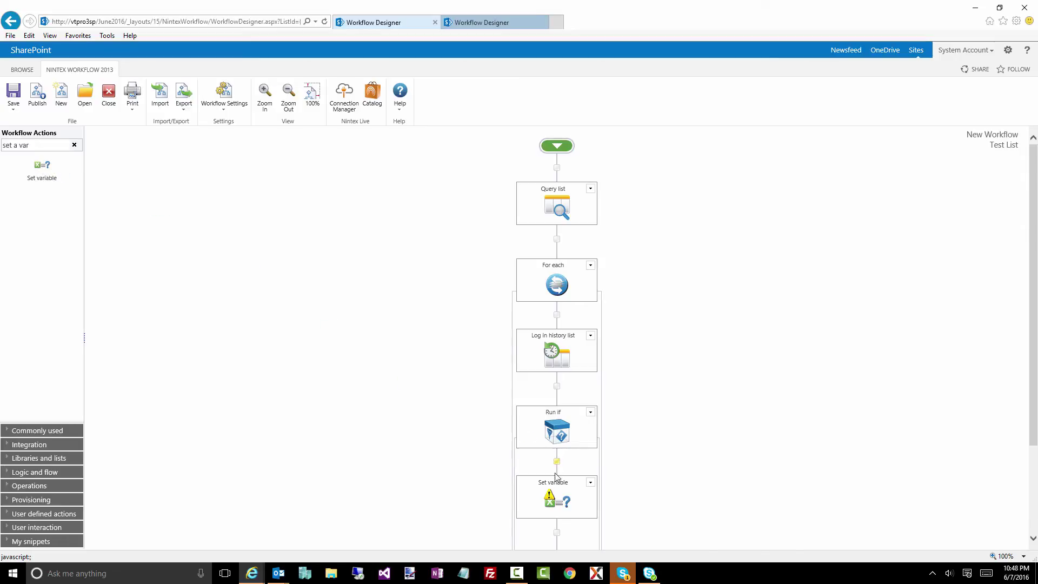
Configure Set variable to set boolStop to Yes and save it.
double_click(532, 488)
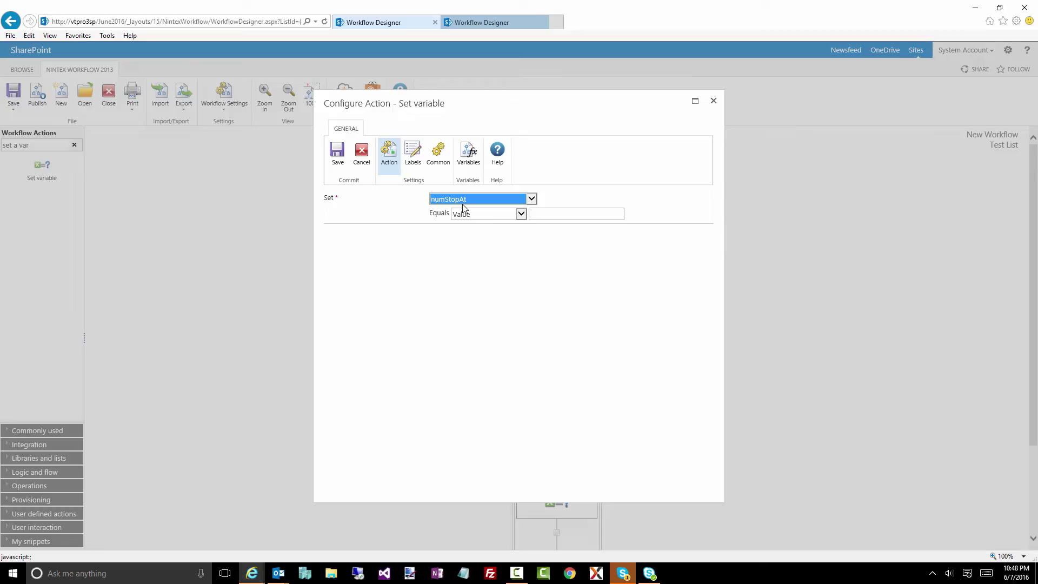
click(462, 201)
click(451, 175)
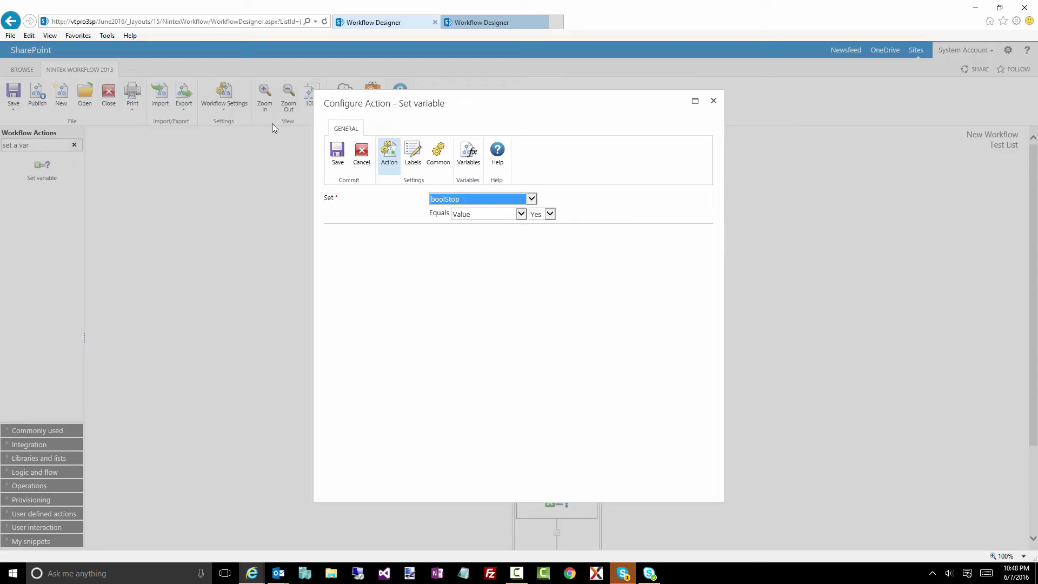
click(341, 157)
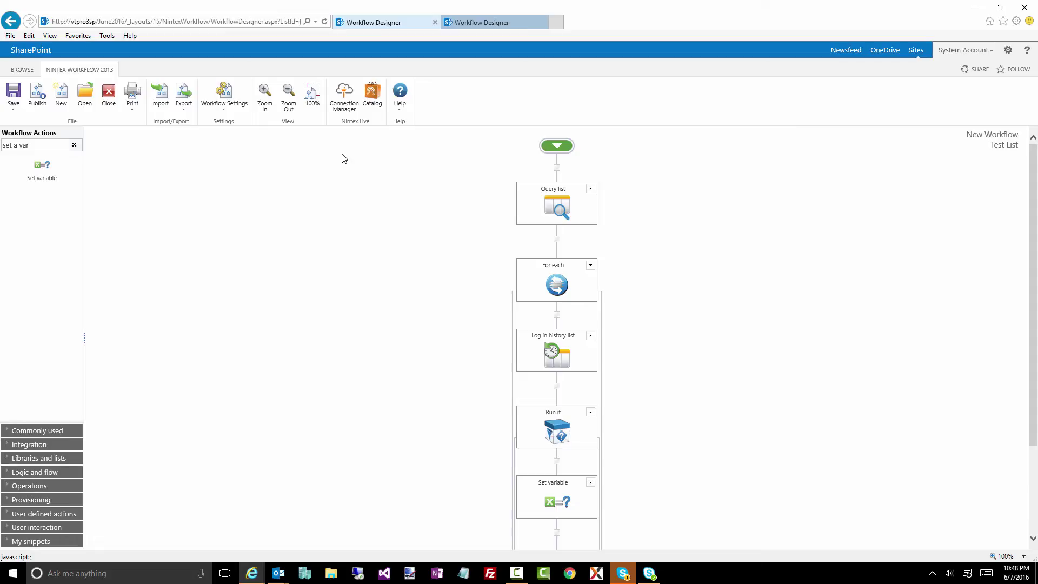
Publish the workflow titled 'Variable Test Workflow' and close the spare blank designer.
click(36, 90)
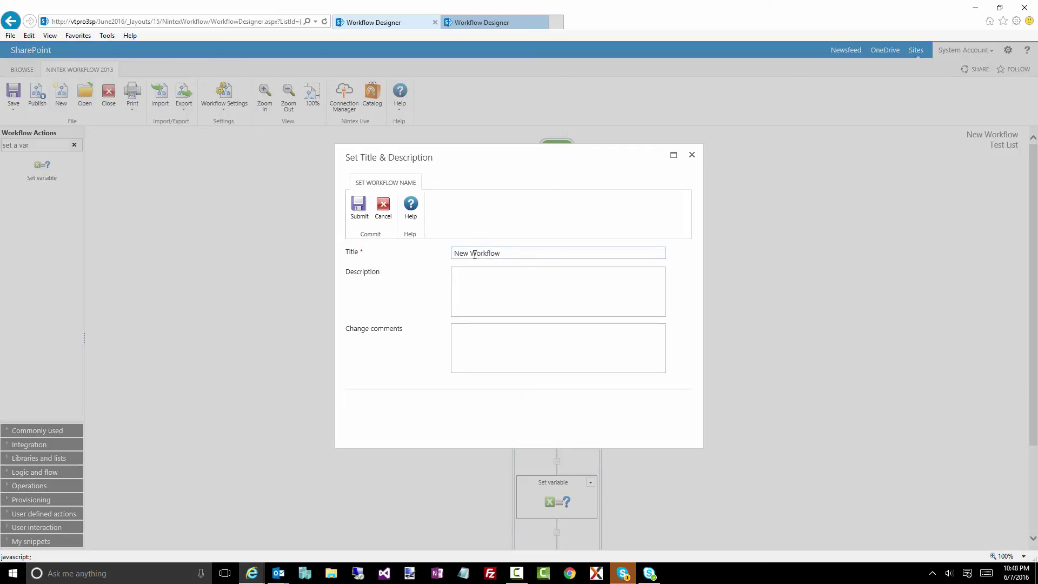
drag(469, 255, 432, 256)
text(Variable Test)
click(359, 208)
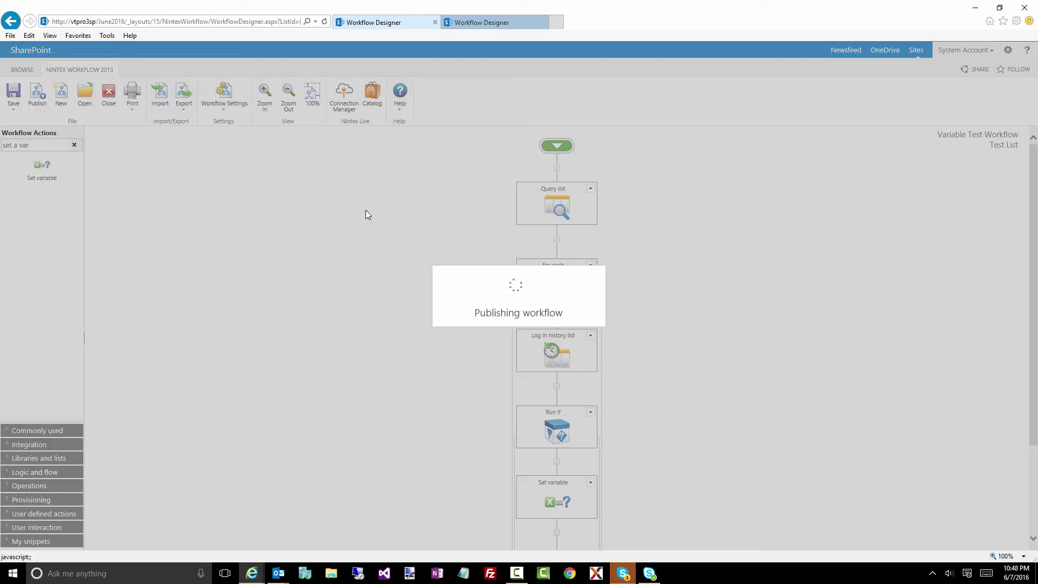
click(486, 23)
click(108, 95)
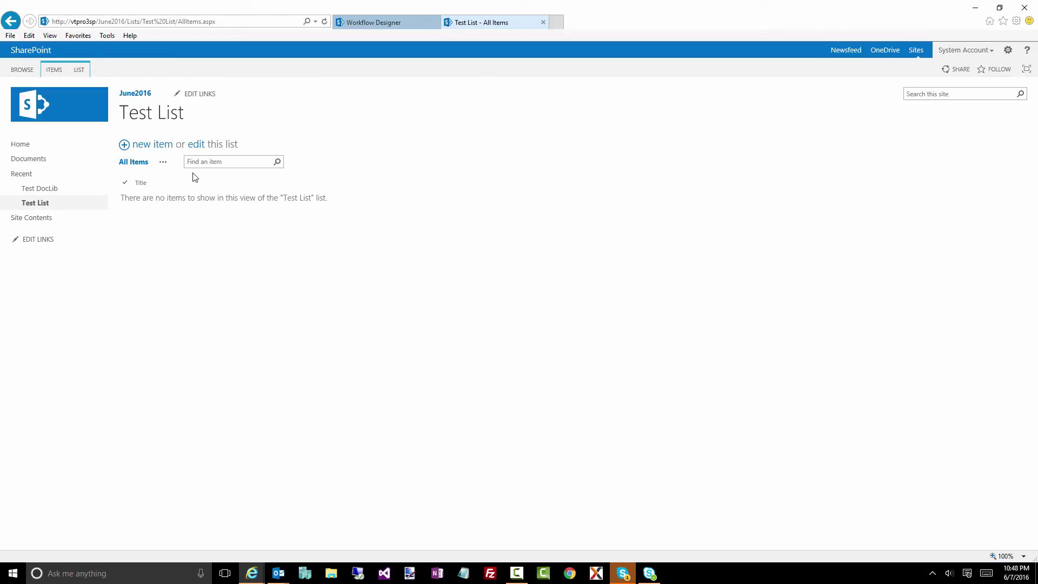
Add a new Test List item titled 'Test1'.
click(155, 144)
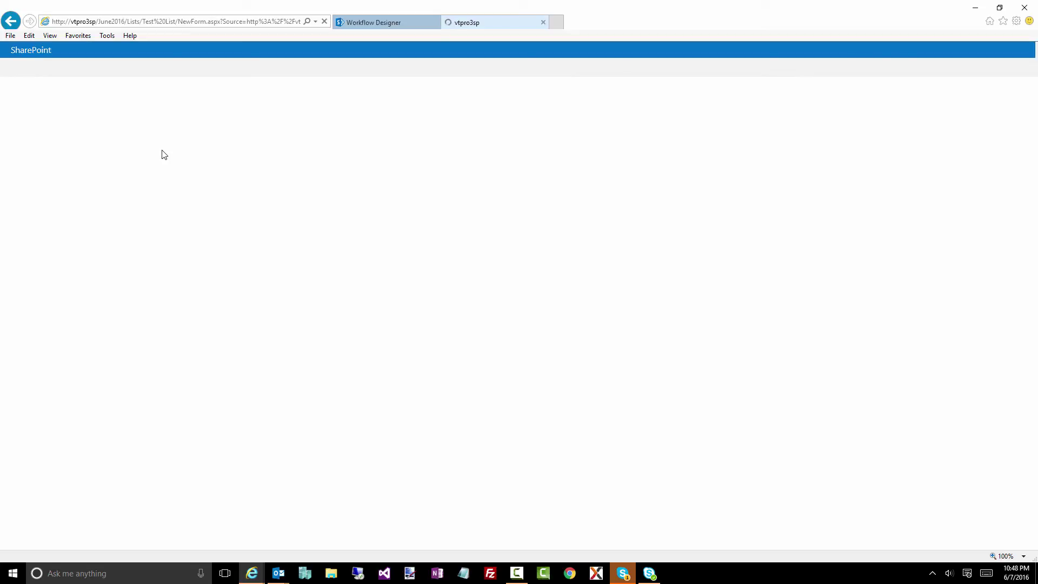
text(Test1)
click(264, 266)
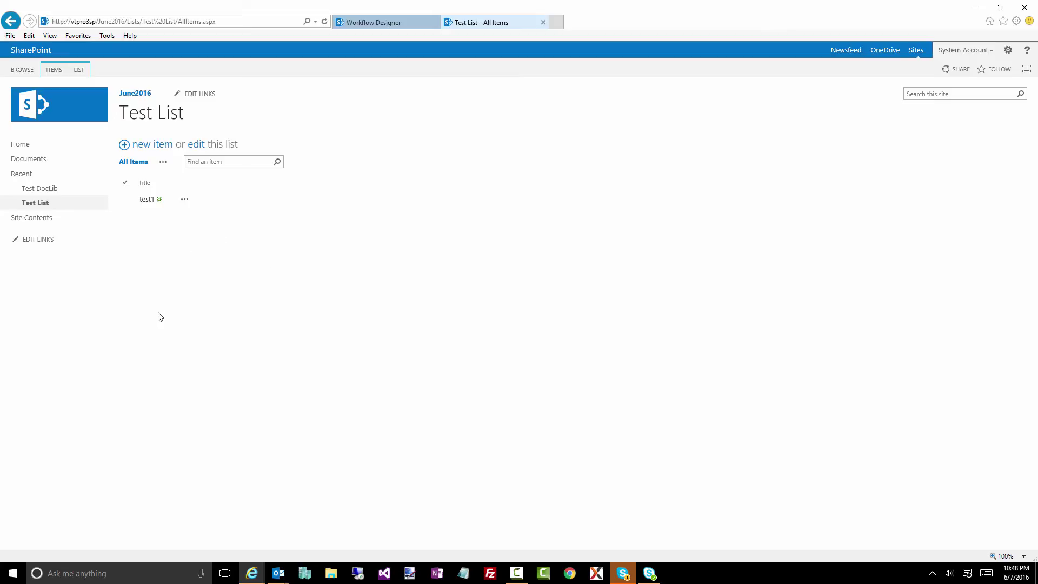
Open the Documents library in a new tab and switch to it.
right_click(36, 159)
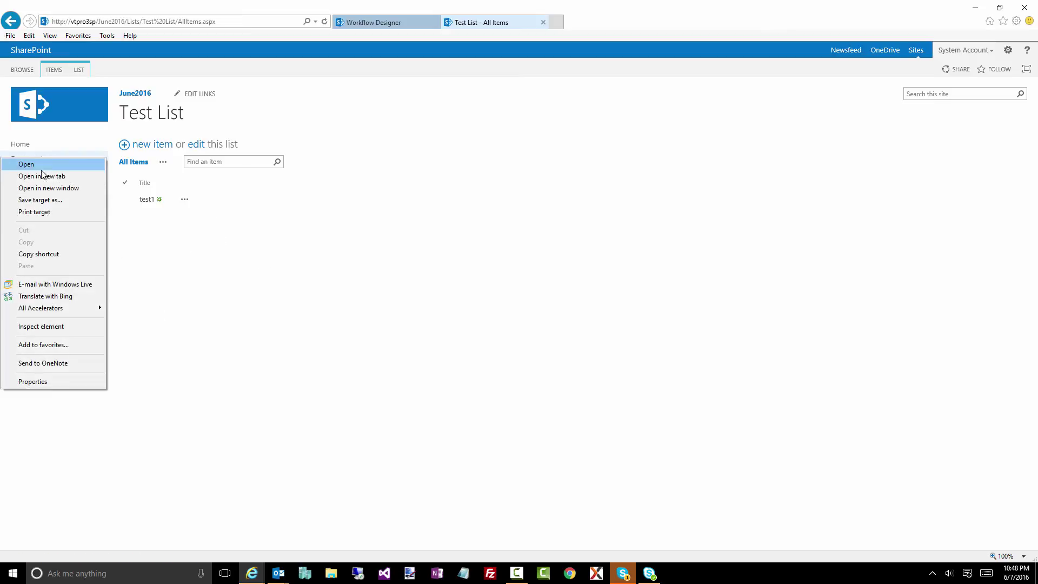
click(41, 176)
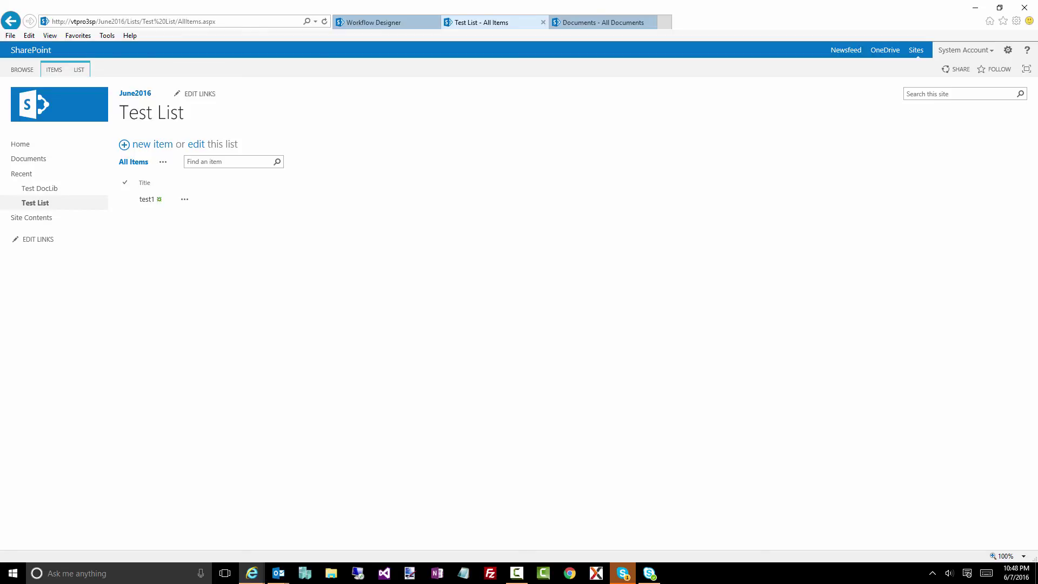
key(ctrl+Tab)
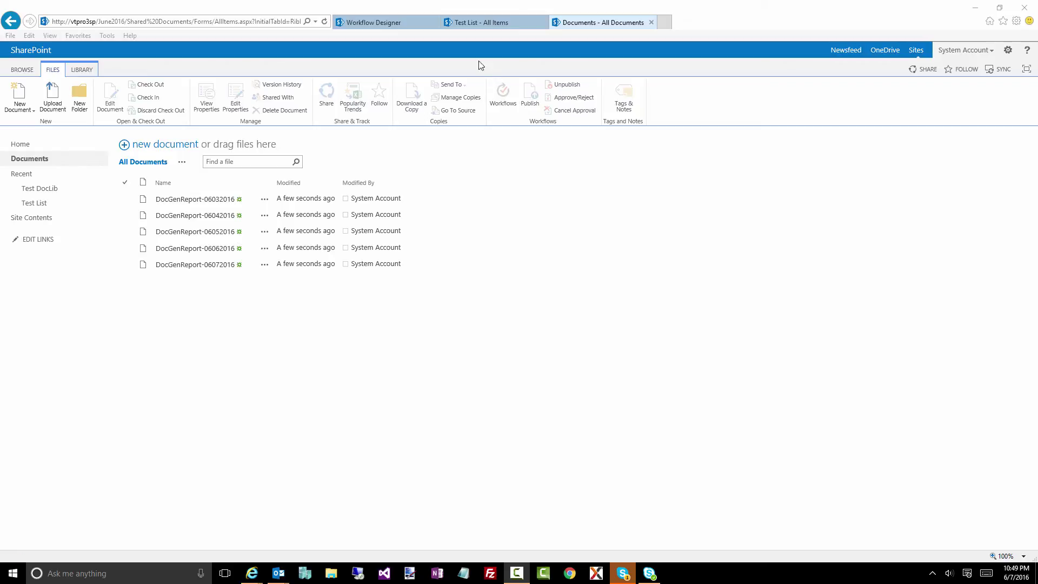
From test1's item menu, open the Variable Test Workflow start form.
click(473, 23)
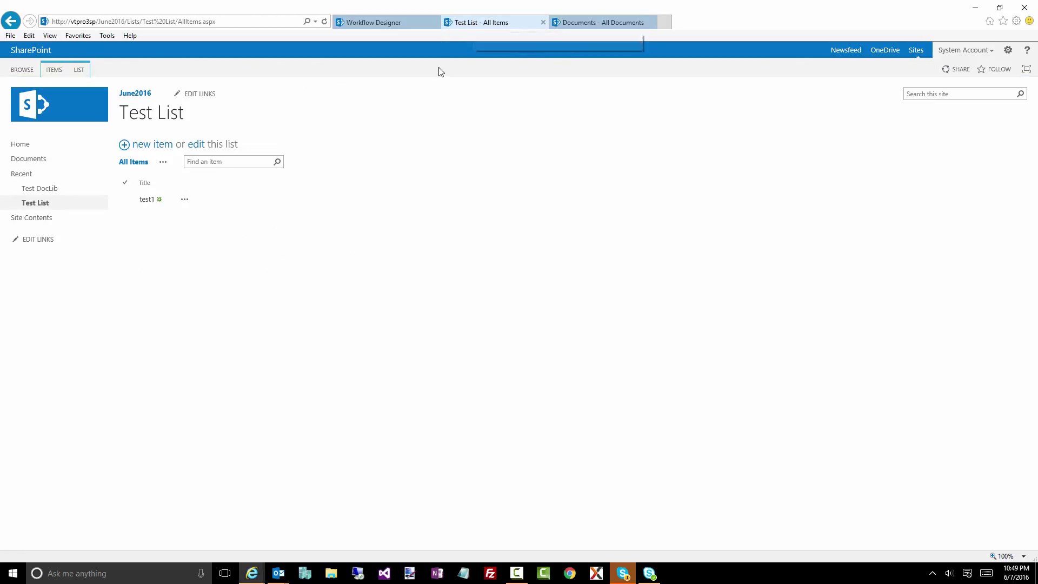
click(381, 24)
click(498, 25)
click(184, 199)
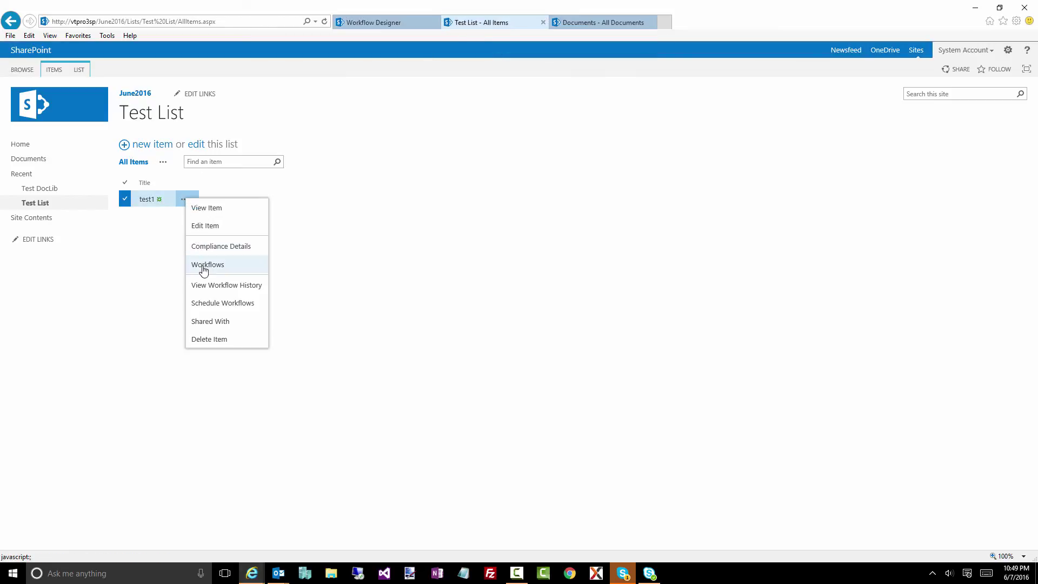
click(207, 265)
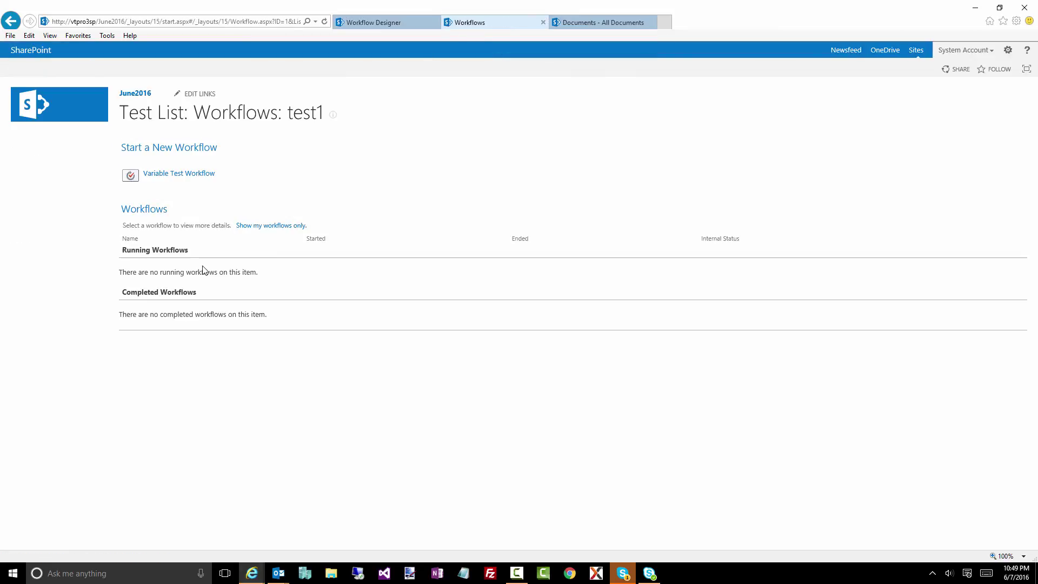
click(175, 174)
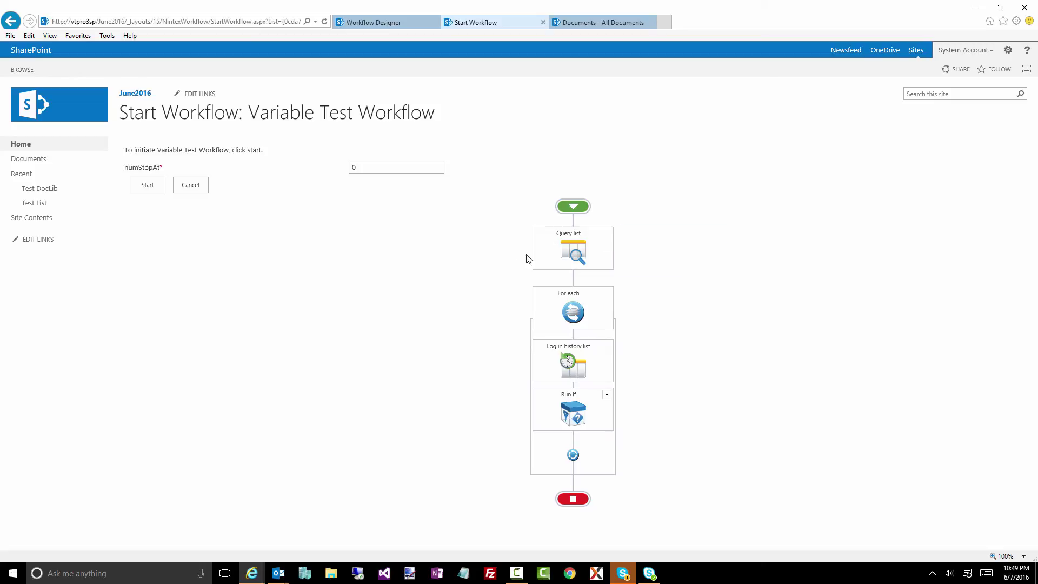
Expand the Run if to show Set variable and dismiss the workflow published message.
click(606, 395)
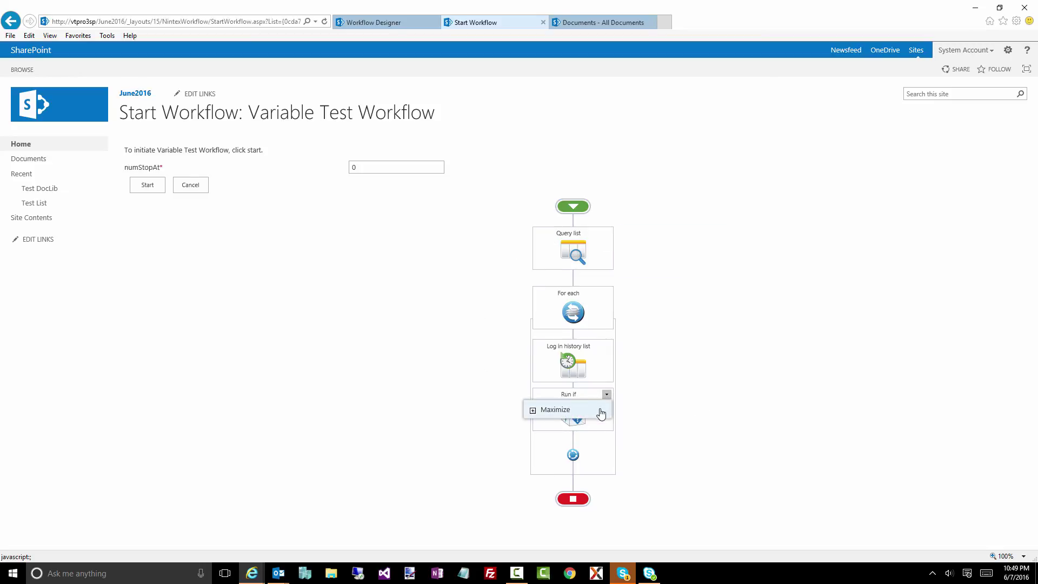
click(597, 414)
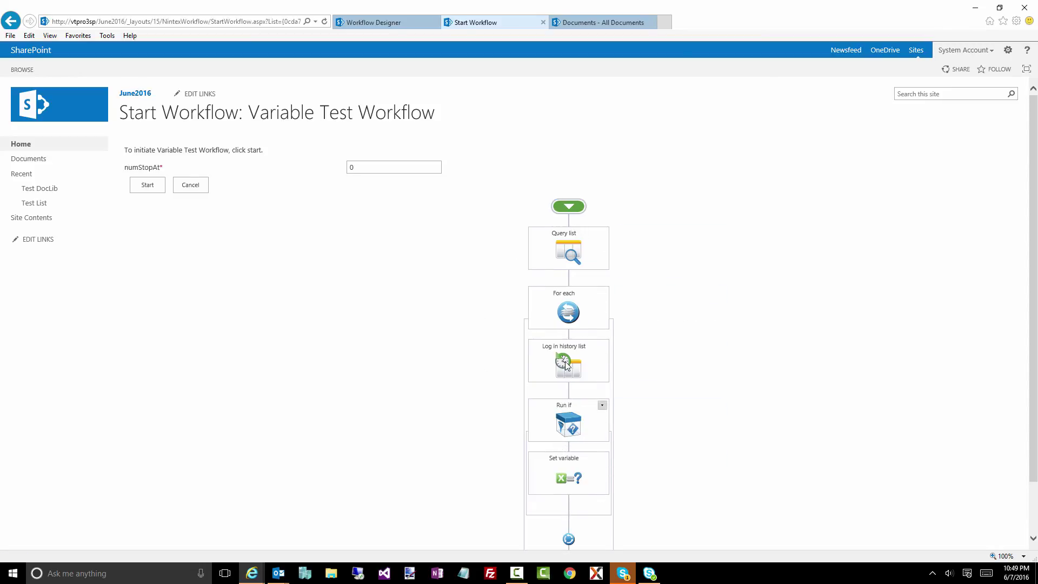
click(376, 22)
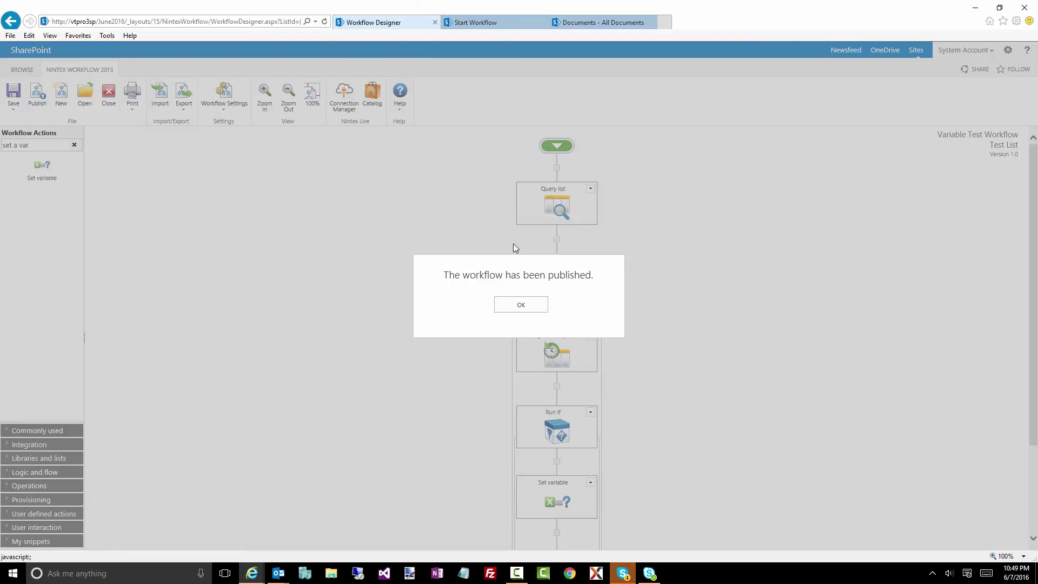
click(526, 304)
click(470, 21)
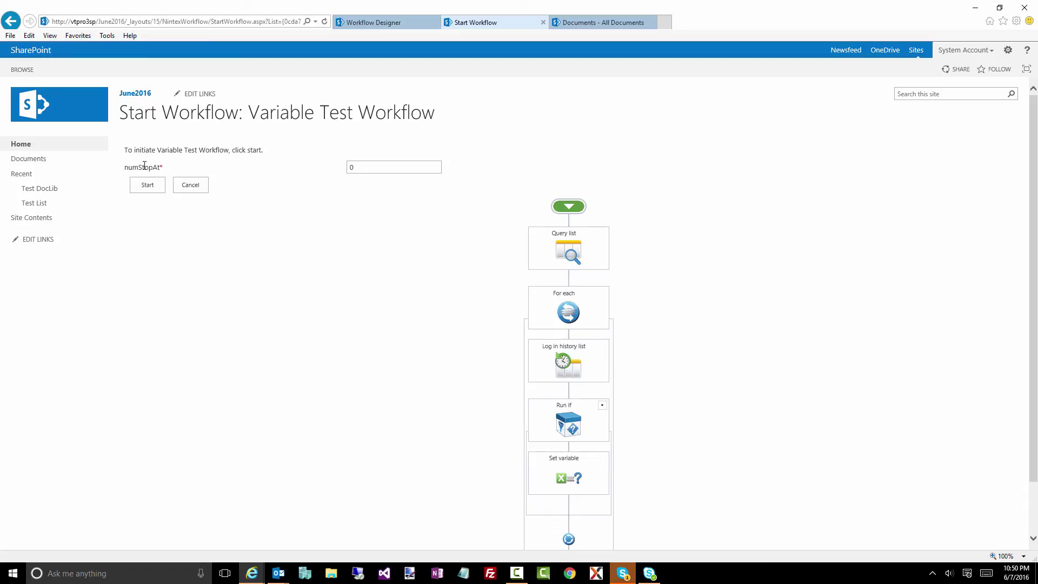
Start Variable Test Workflow on test1 with numStopAt set to 2.
double_click(364, 167)
text(2)
click(149, 186)
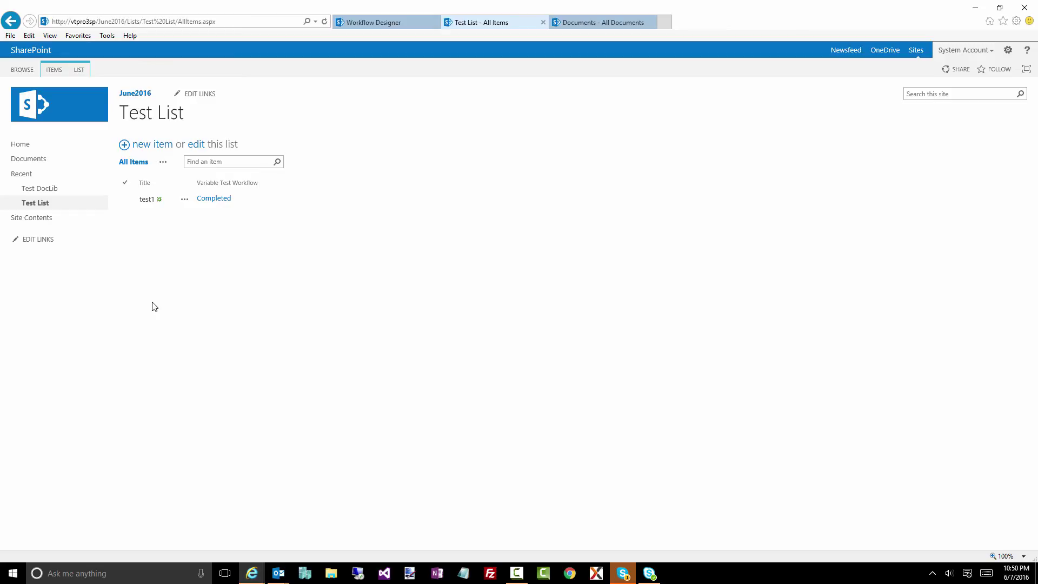
Open test1's Completed workflow status to see the Document ID history comments.
click(213, 199)
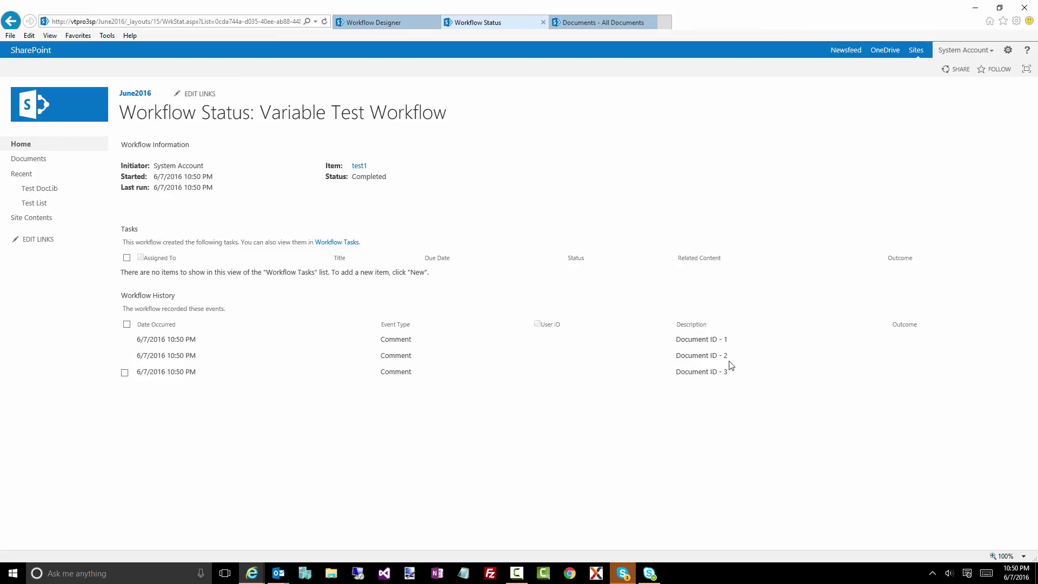
Search 'set a con' and insert Set a condition on the loop's first connector, above Log in history list.
click(379, 20)
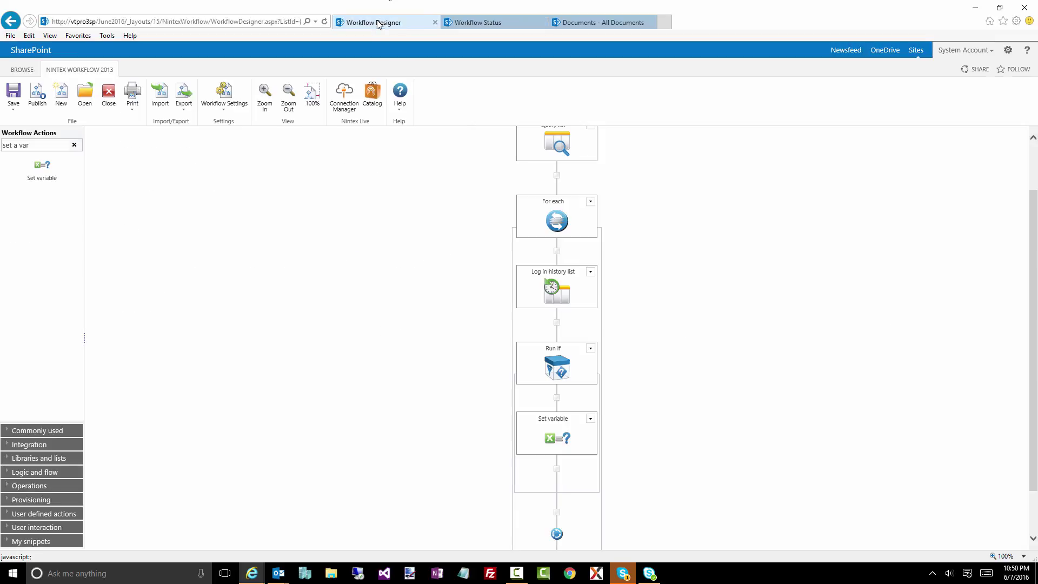
mouse_move(561, 372)
triple_click(39, 146)
text(set a con)
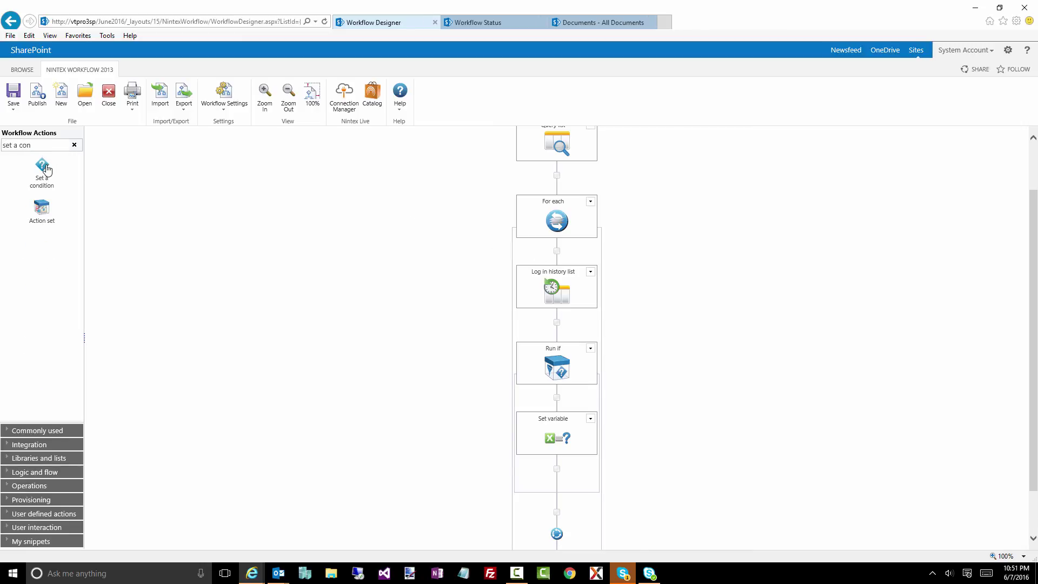
drag(42, 165, 549, 265)
click(557, 253)
mouse_move(538, 286)
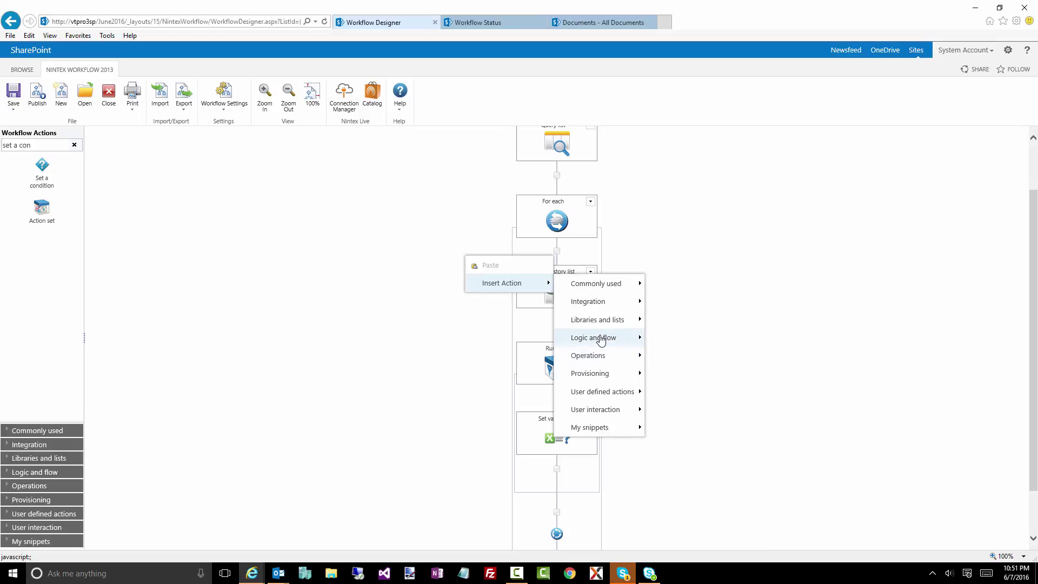
mouse_move(601, 339)
click(700, 481)
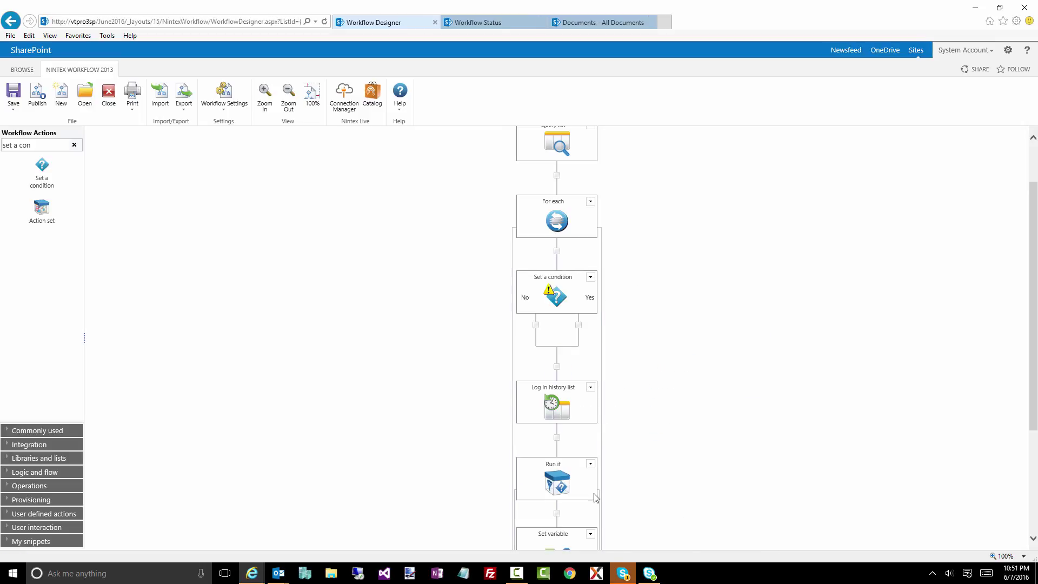
Move the Log in history list action into the condition's No branch.
scroll(608, 470, down, 1)
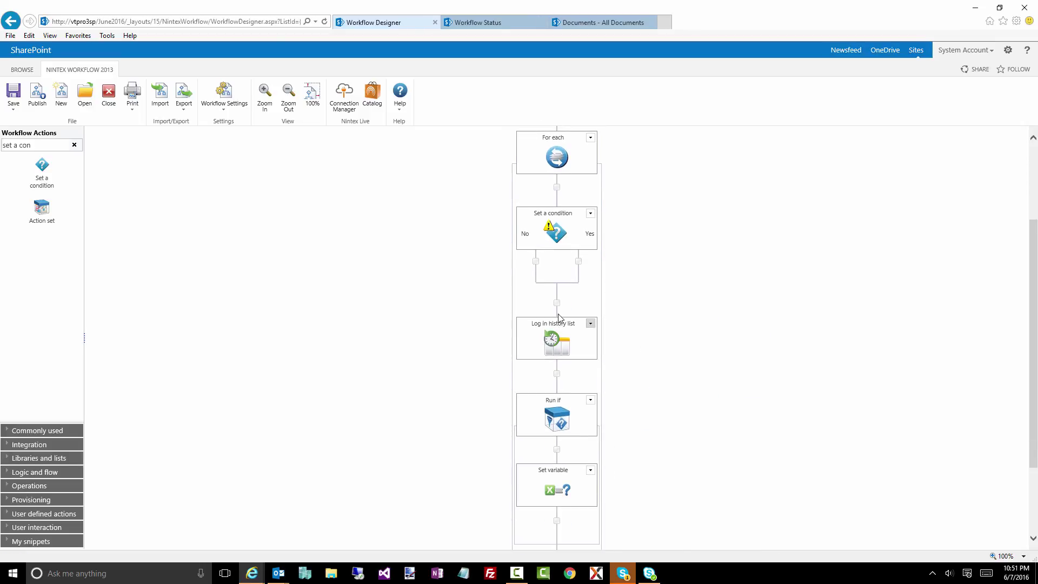
click(546, 280)
double_click(558, 340)
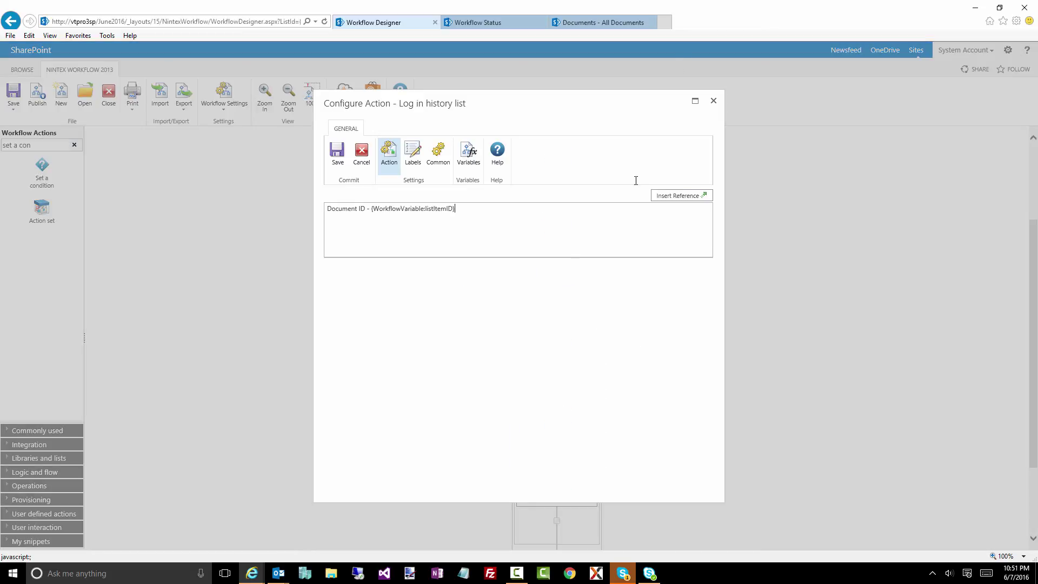
click(713, 101)
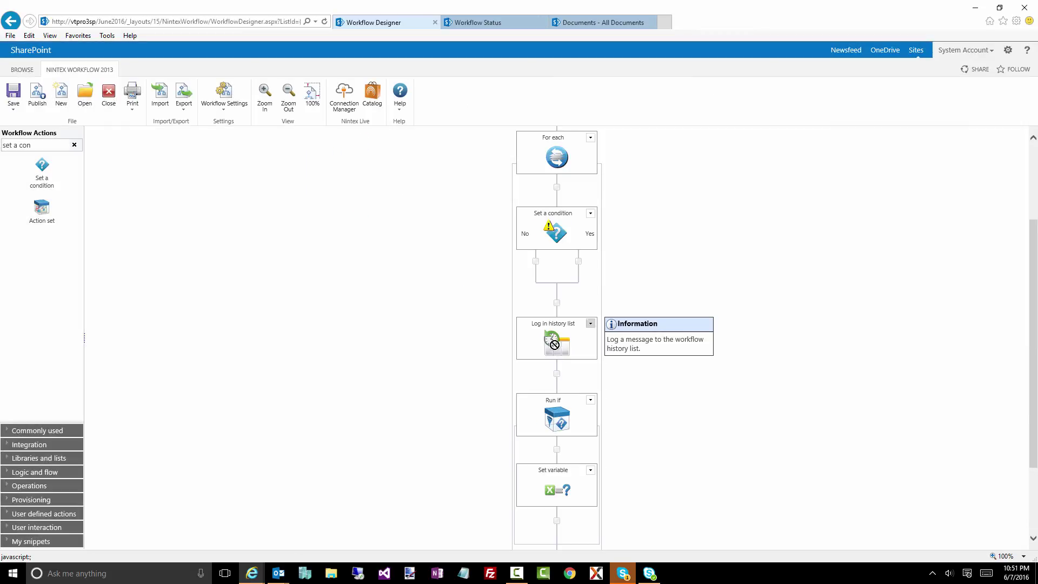
drag(552, 341, 538, 269)
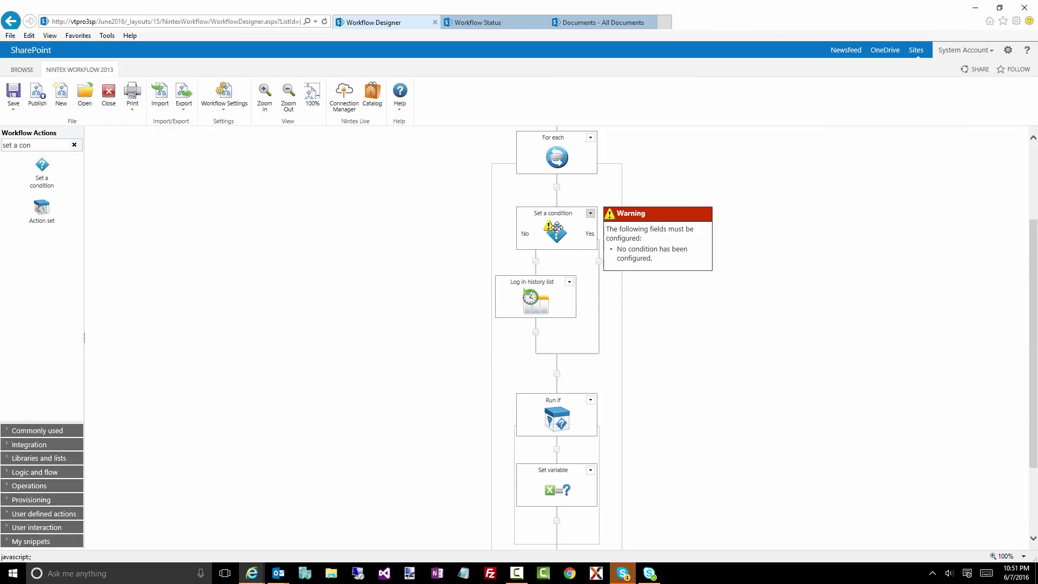
Set the condition to 'If any value equals value' comparing workflow variables numStopAt and numIndex.
double_click(557, 227)
click(463, 199)
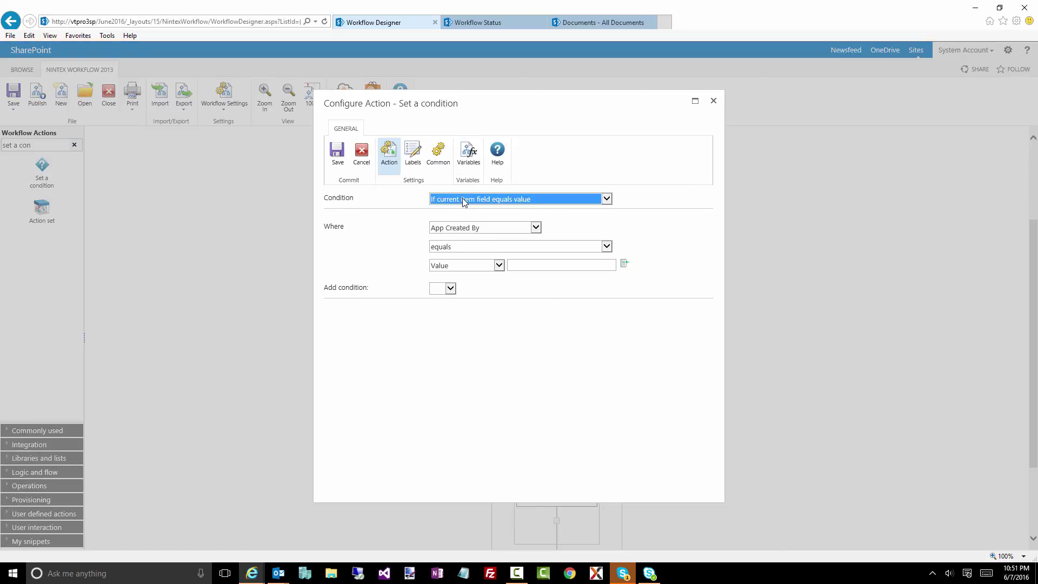
click(456, 207)
click(475, 227)
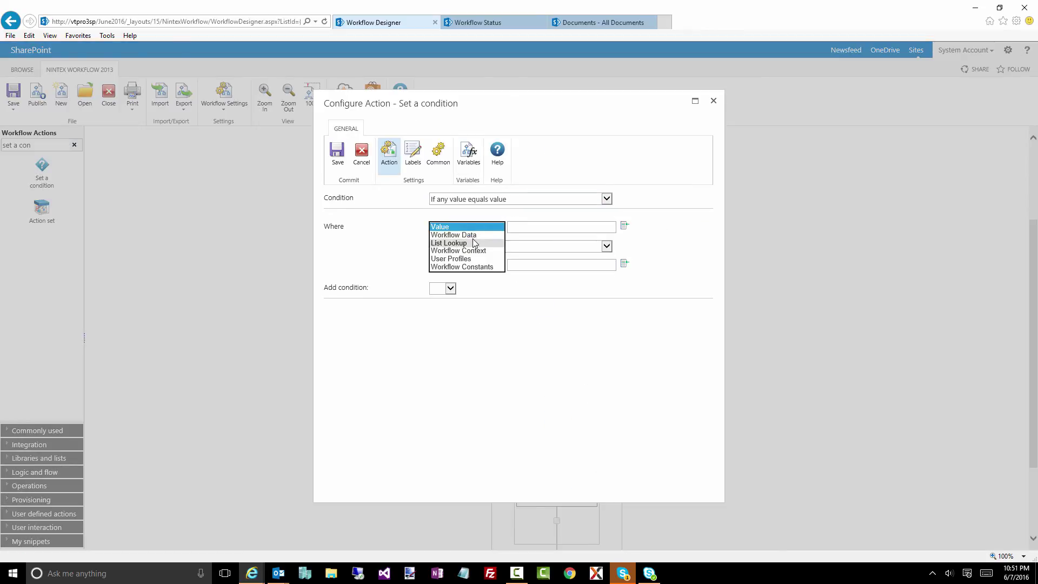
click(474, 236)
click(536, 228)
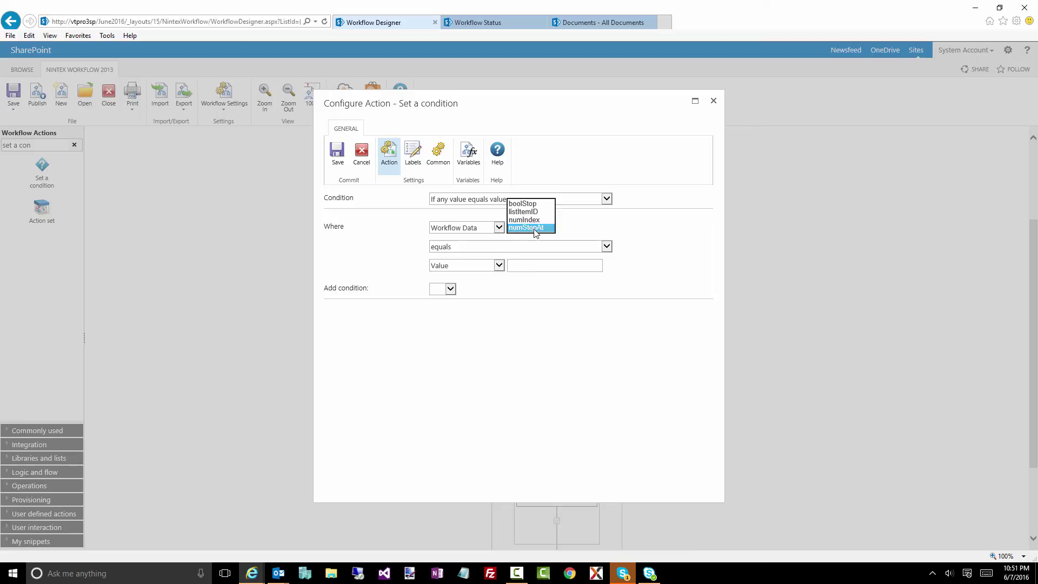
click(442, 261)
click(459, 281)
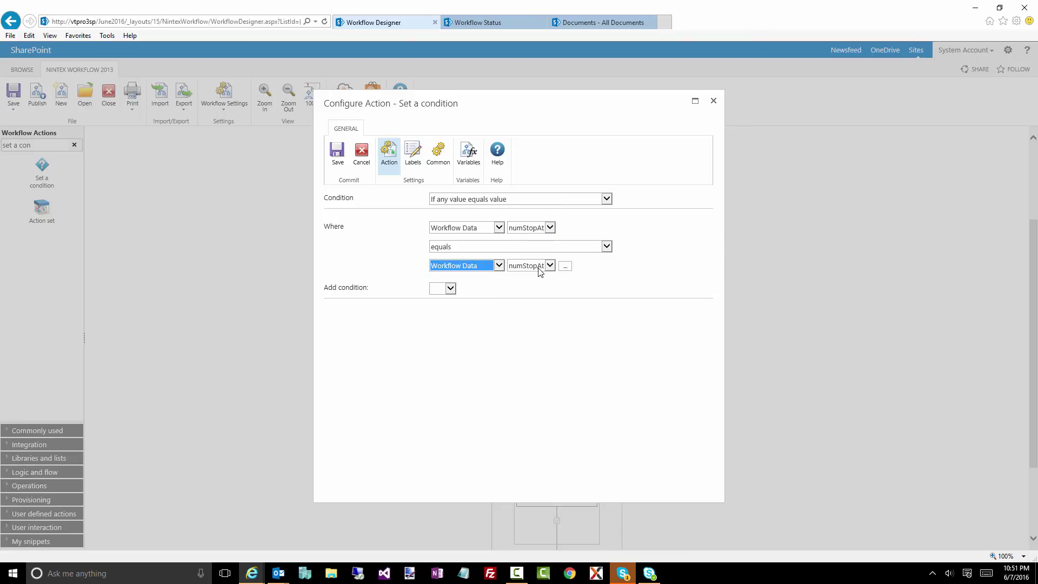
click(537, 269)
click(524, 253)
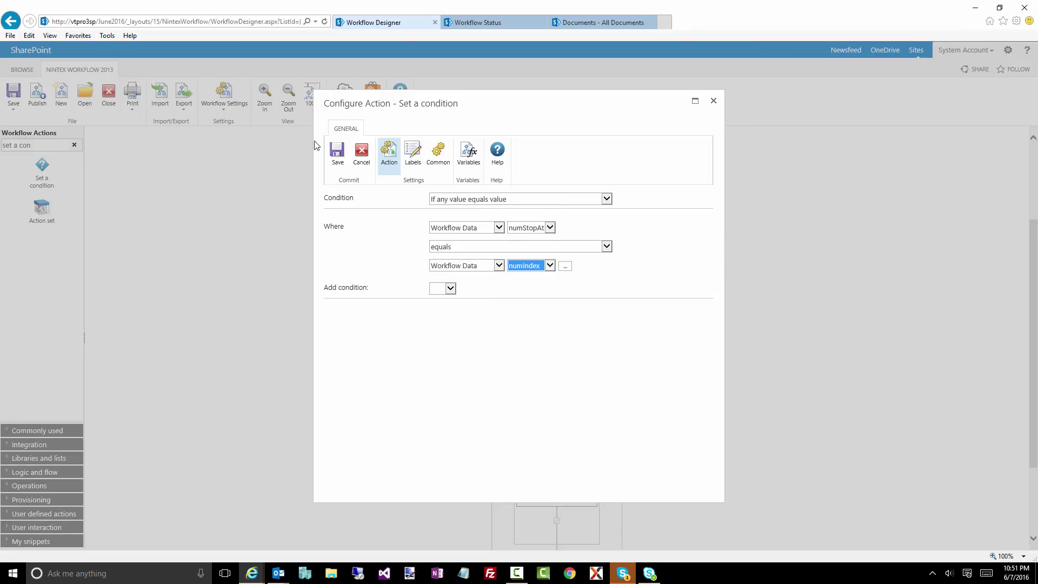
click(337, 154)
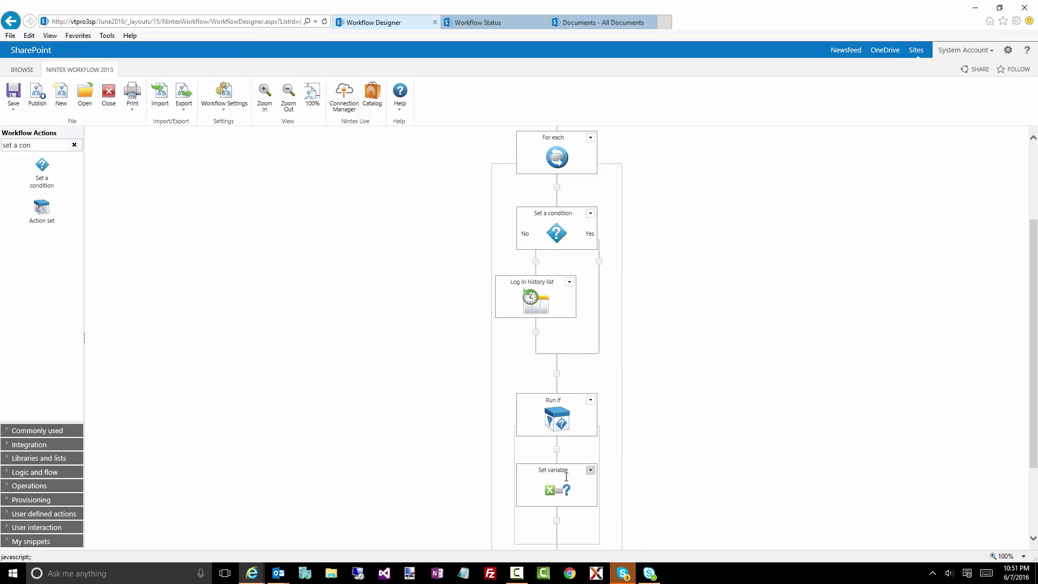
Move the Set variable action into the condition's Yes branch.
mouse_move(559, 490)
click(597, 488)
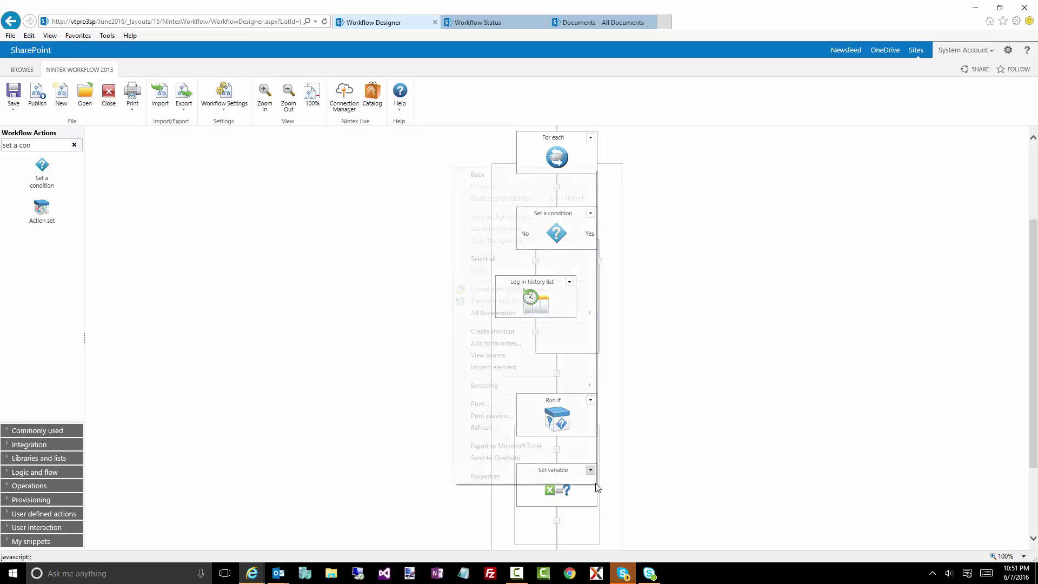
drag(559, 489, 601, 265)
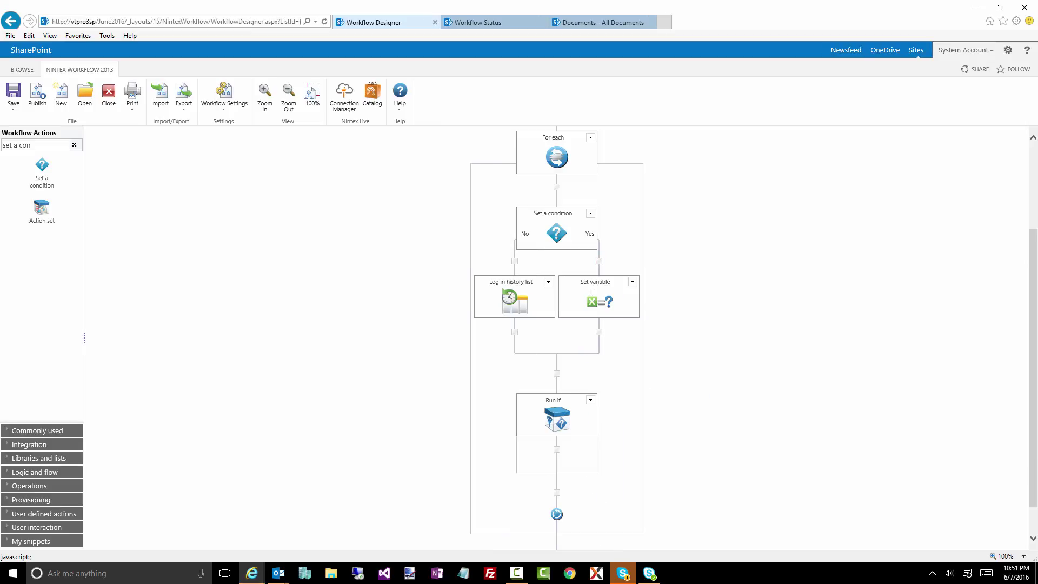
Delete the Run if action from the workflow.
click(589, 403)
click(552, 468)
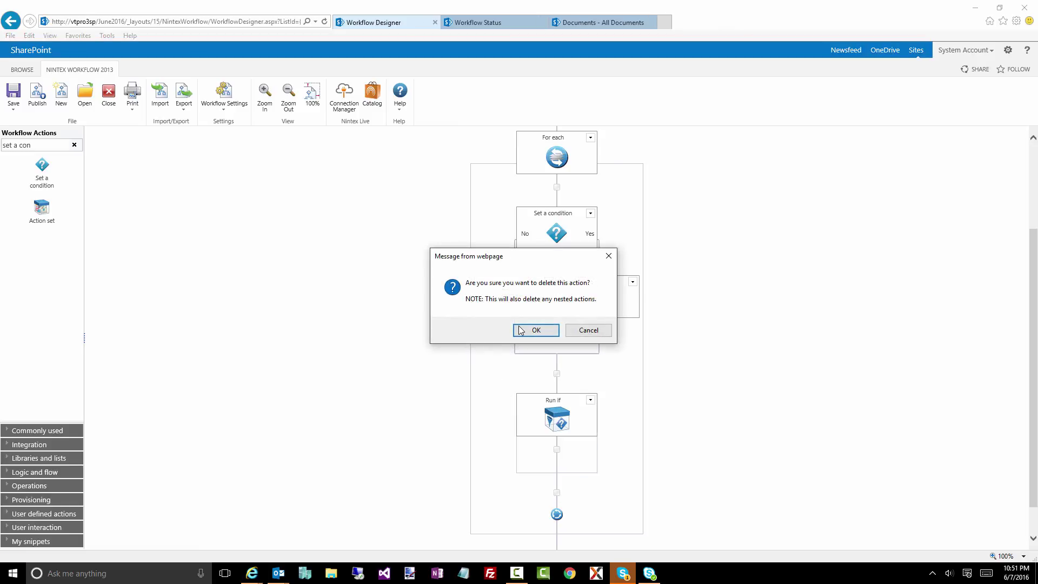
click(534, 330)
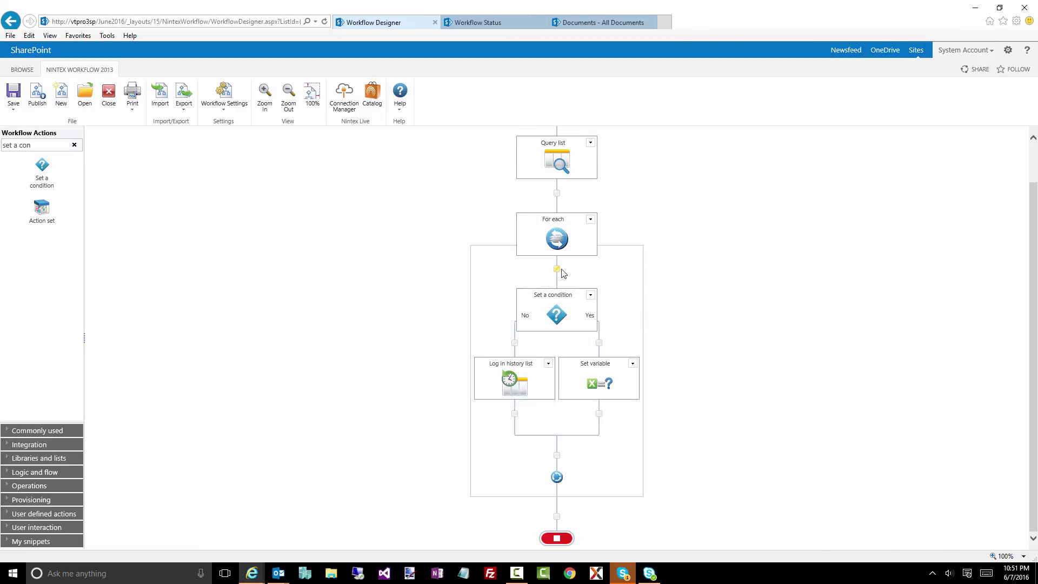
mouse_move(555, 315)
mouse_move(595, 377)
Publish the workflow with its current title and dismiss the published message.
click(38, 98)
click(364, 211)
click(485, 20)
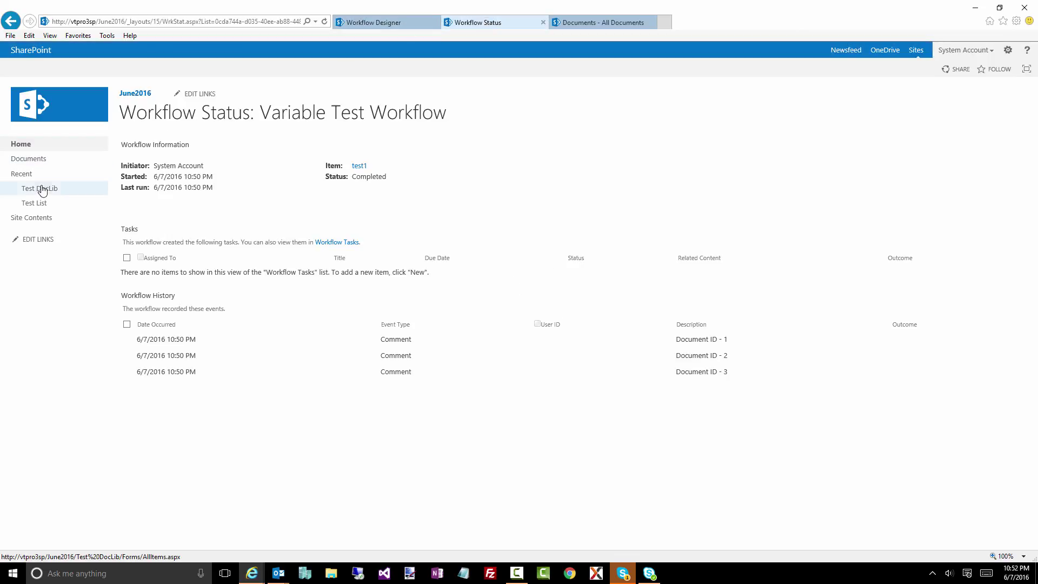
click(35, 204)
click(407, 21)
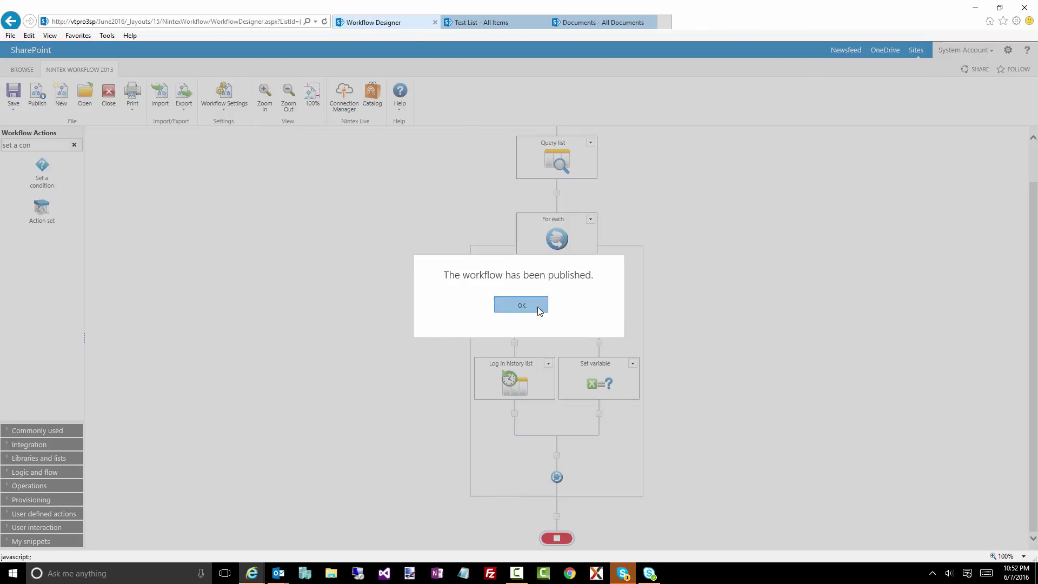
click(537, 303)
Start Variable Test Workflow on test1 in Test List and view the completed run's status.
click(481, 22)
click(185, 199)
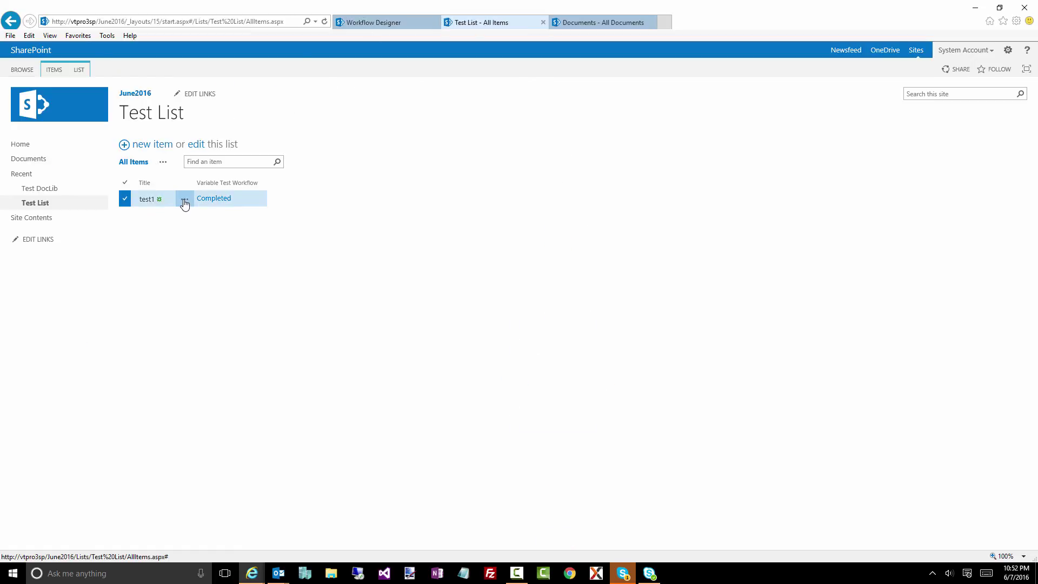
click(213, 270)
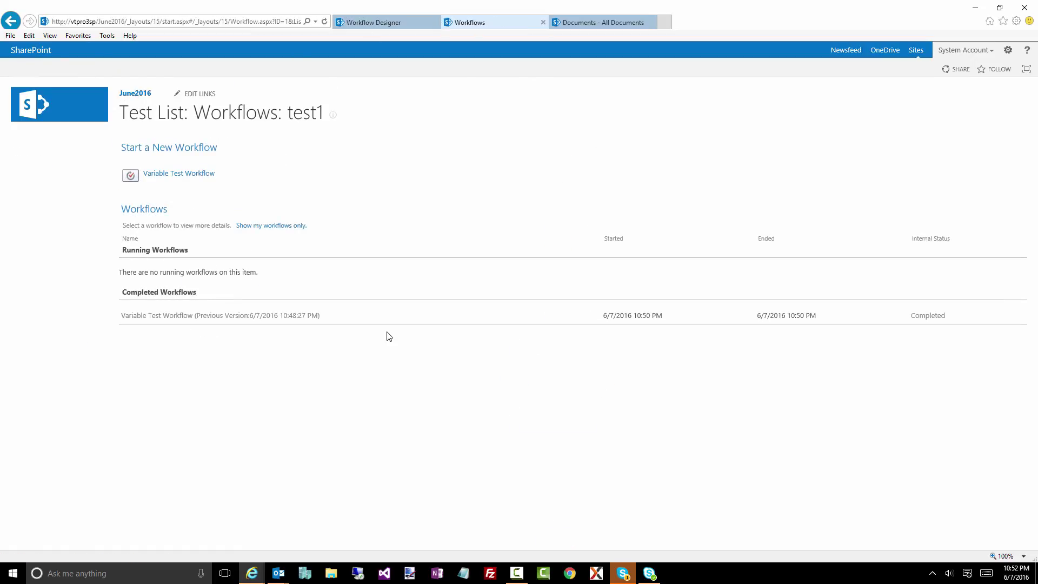
click(186, 174)
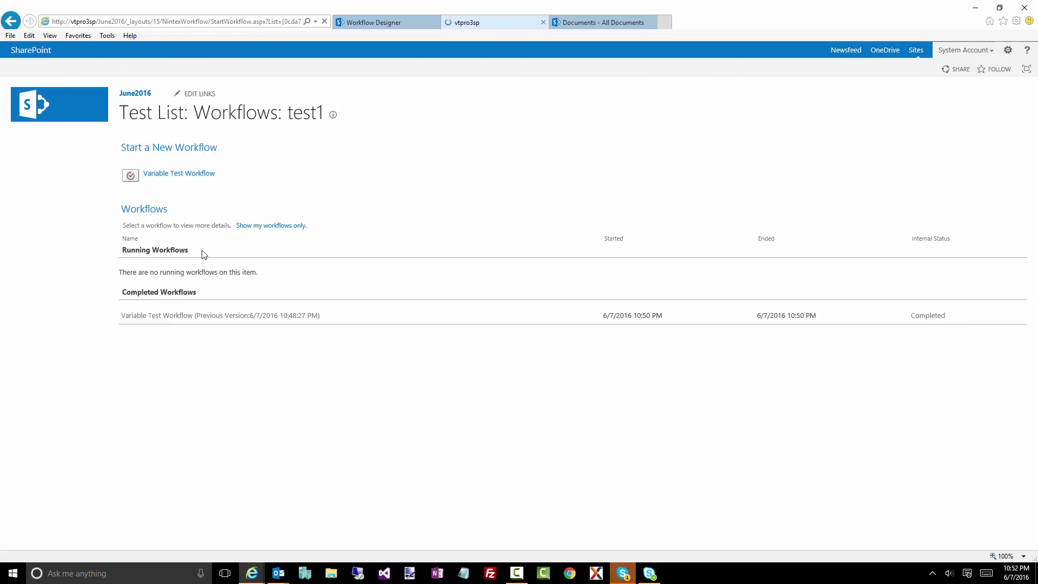
click(146, 183)
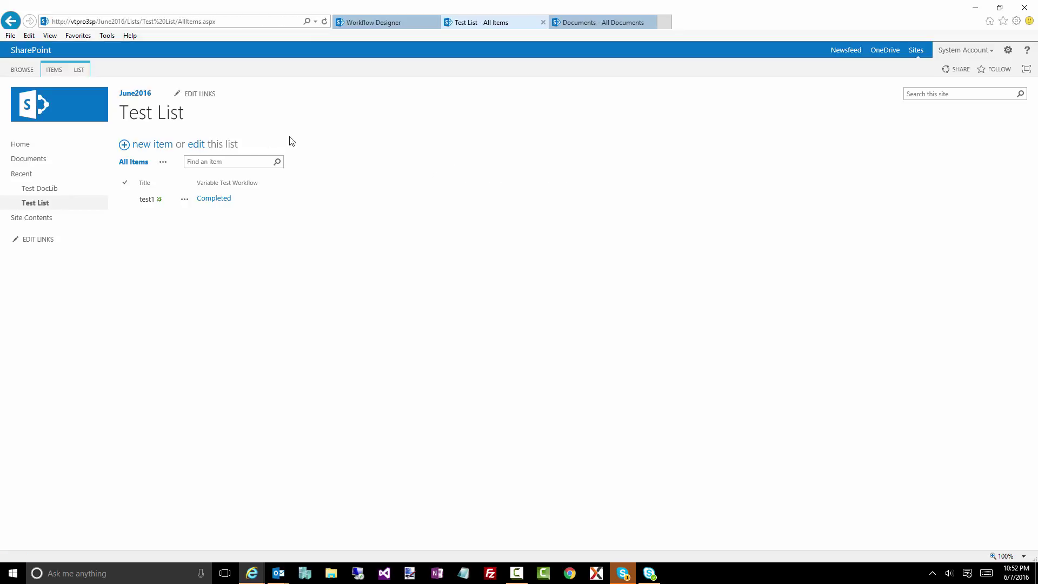
click(219, 199)
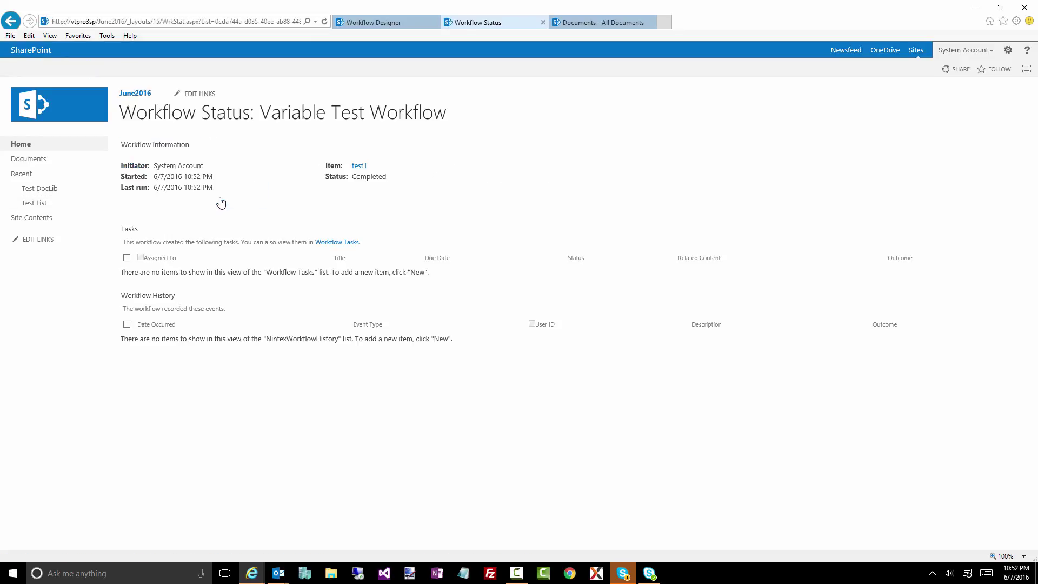
Check the Set a condition settings in the designer without changing them.
click(372, 23)
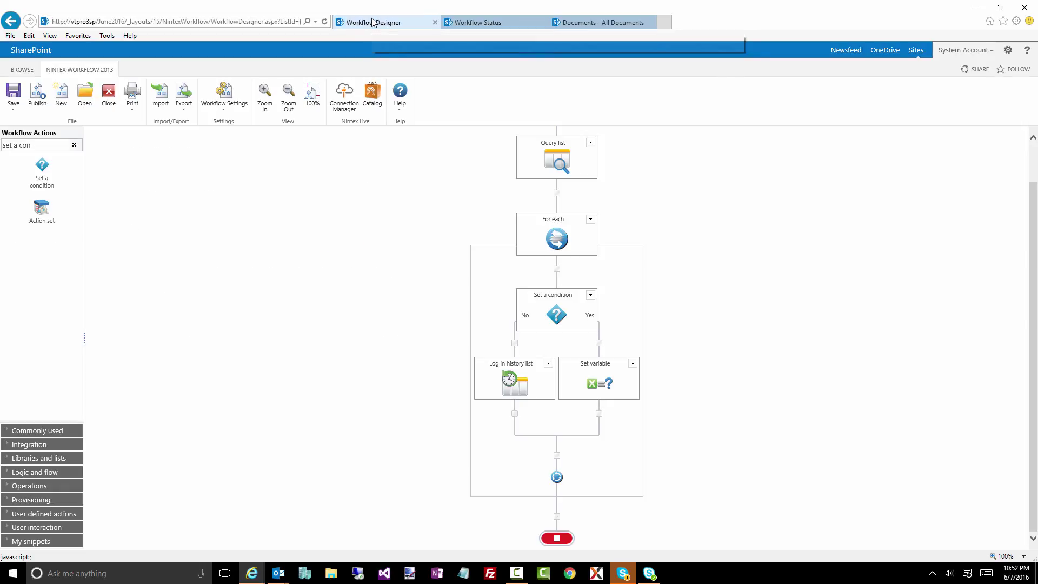
double_click(561, 318)
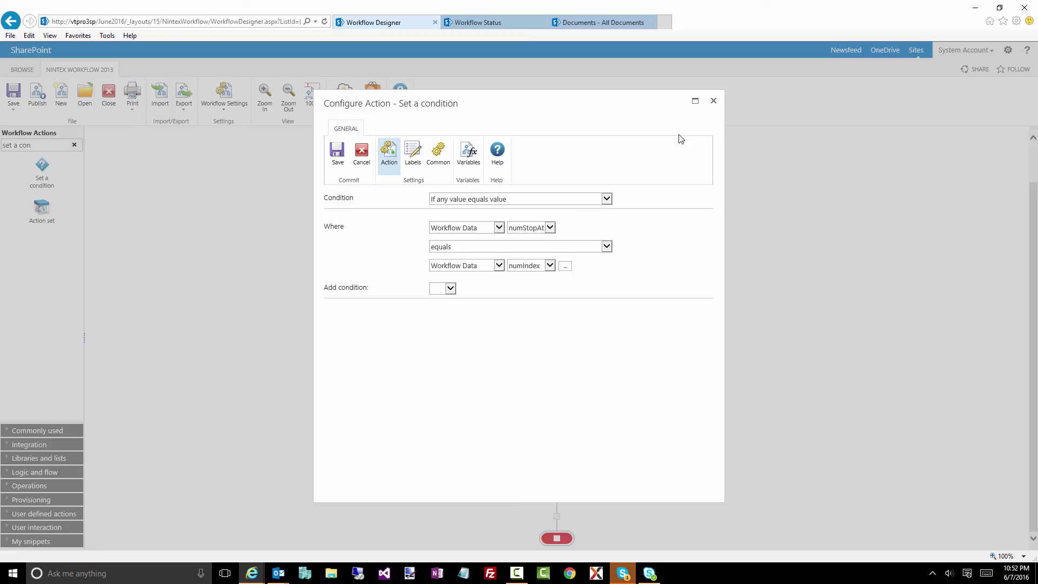
click(713, 102)
Open the Start Workflow form for Variable Test Workflow on test1 in Test List.
click(468, 21)
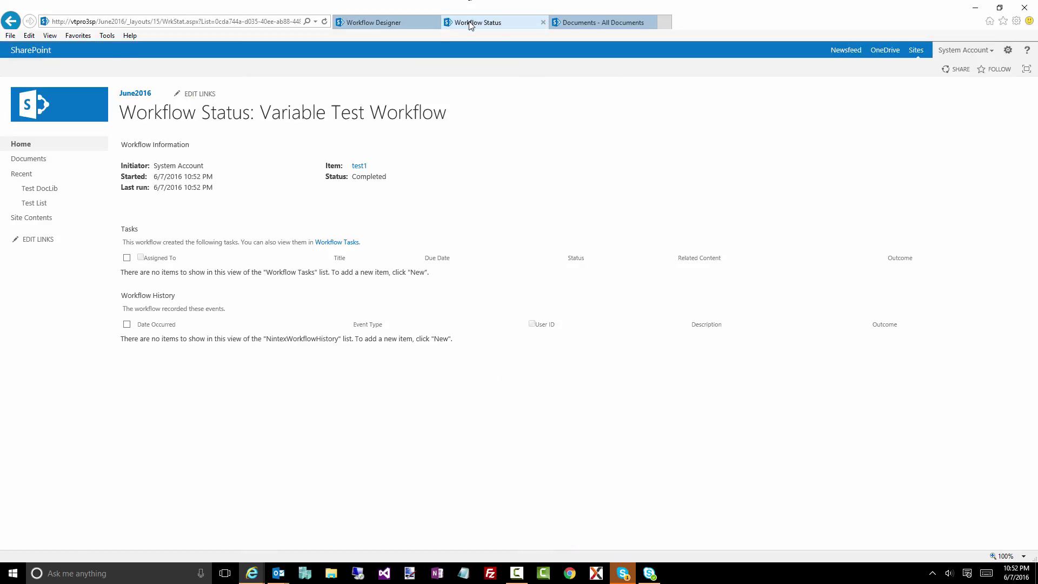
click(6, 22)
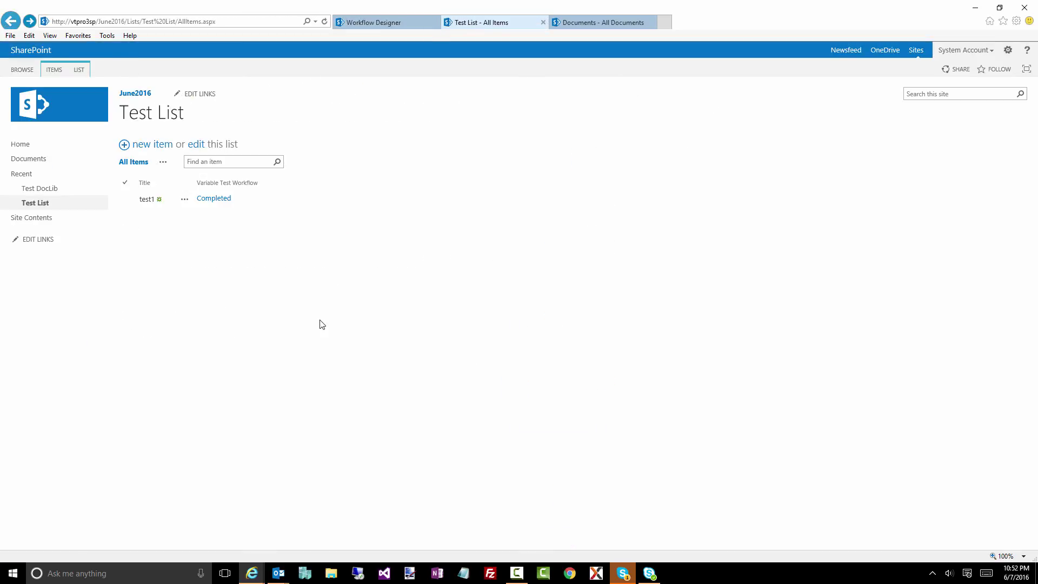
click(184, 199)
click(202, 267)
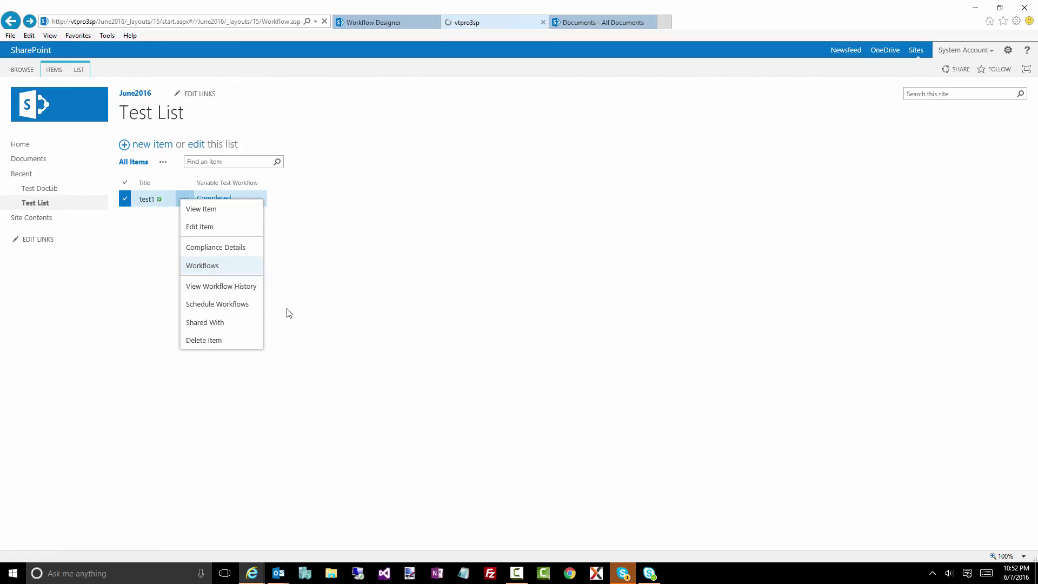
click(195, 180)
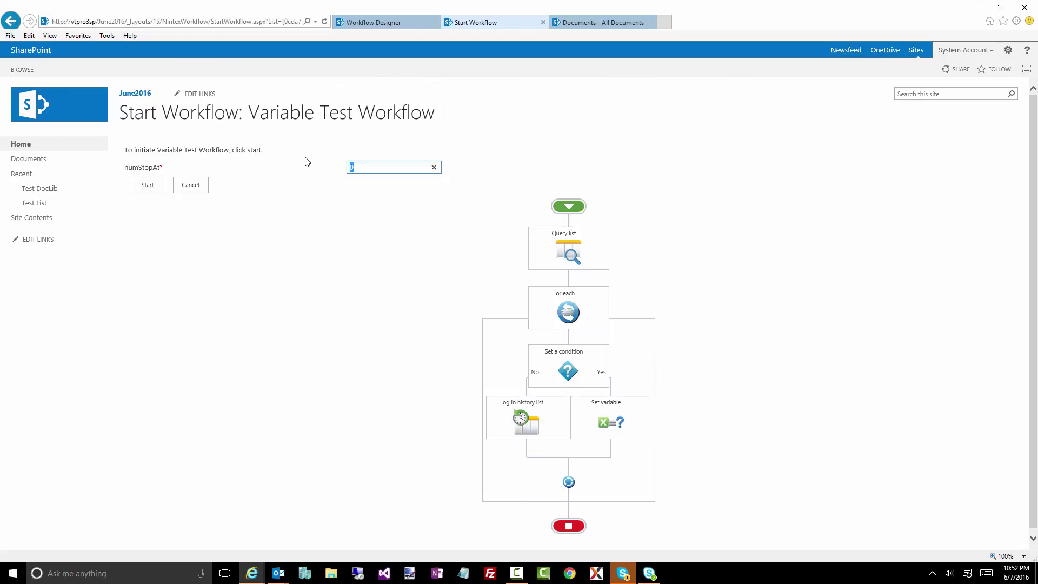
Start the workflow with numStopAt 2 and open the status page showing Document ID - 1 and 2.
click(143, 187)
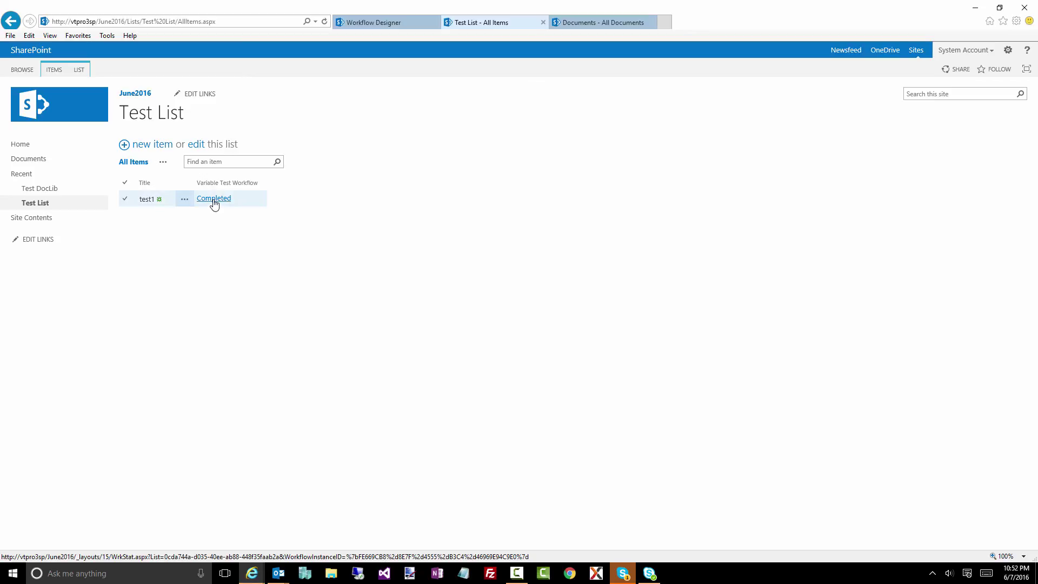
click(214, 202)
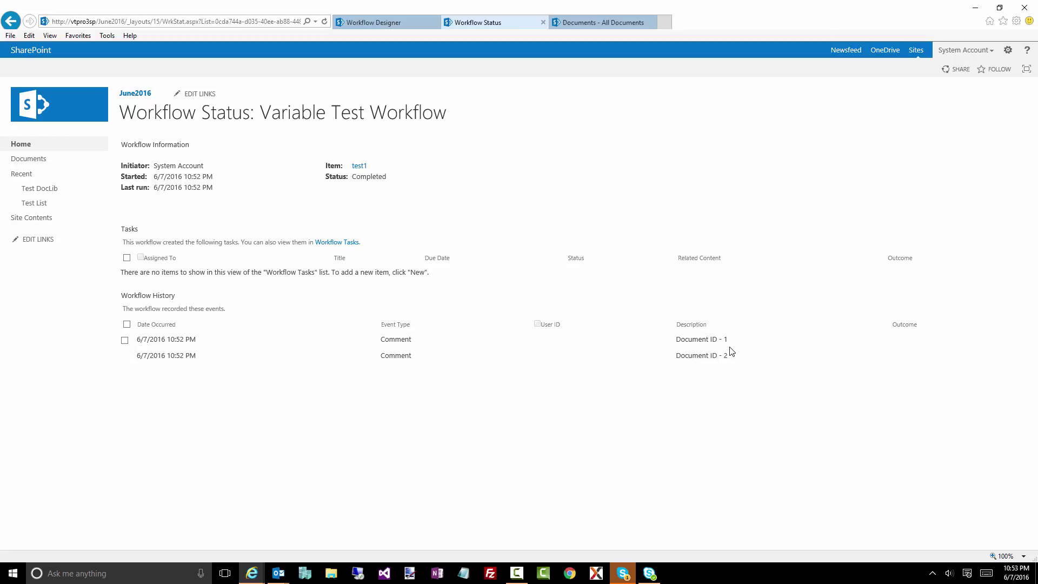
Switch to the Workflow Designer tab showing Variable Test Workflow version 2.0.
click(394, 24)
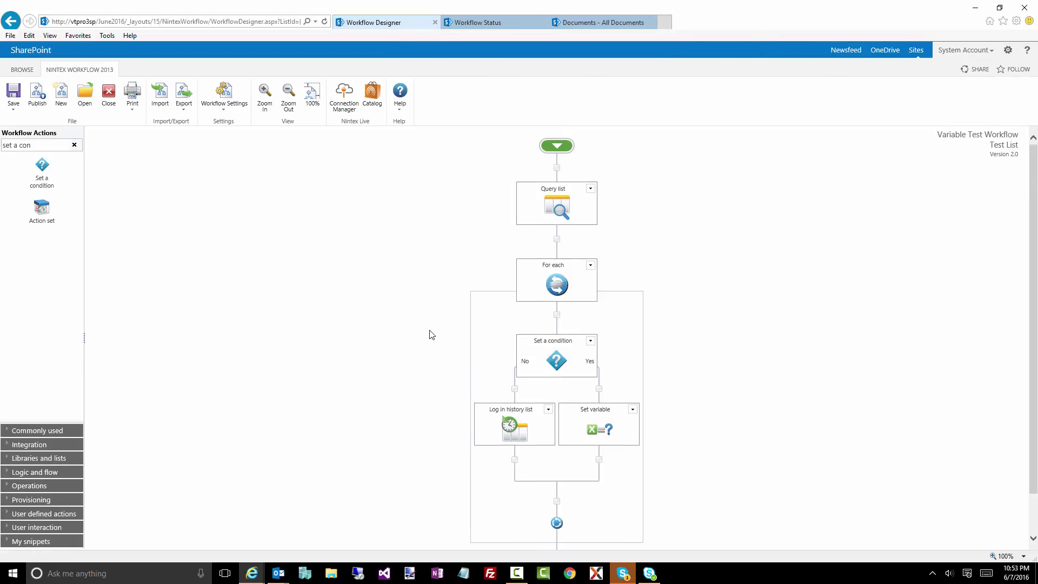